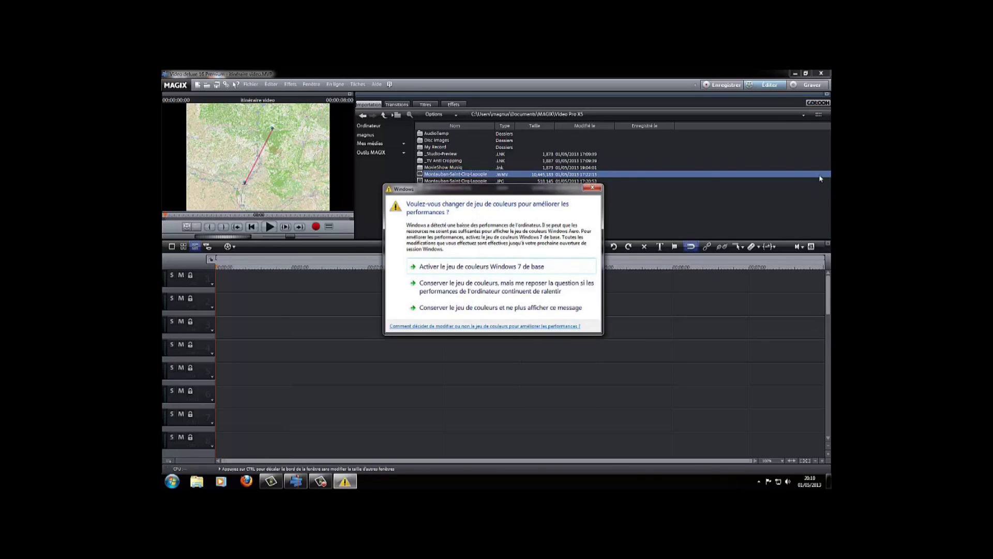
Step: Activate the basic Windows 7 colour scheme and insert the Montauban-Saint-Cirq-Lapopie WMV map animation on track 1
{"action": "left_click", "coordinate": [495, 268]}
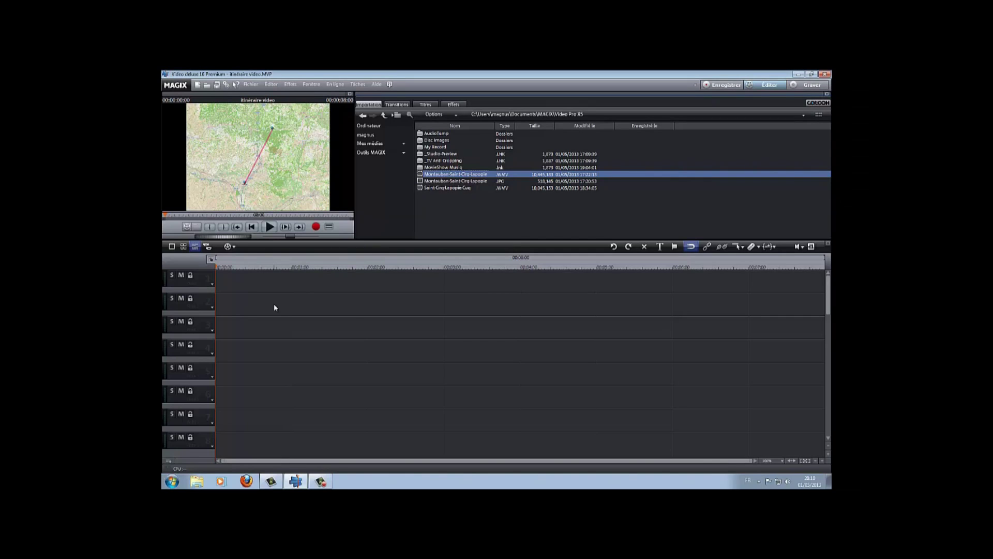
{"action": "double_click", "coordinate": [462, 175]}
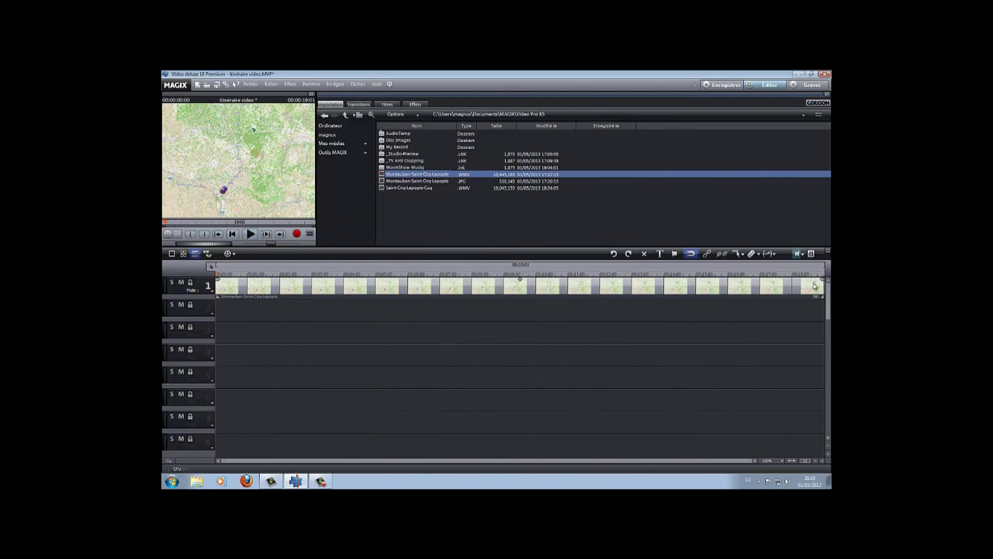
{"action": "left_click", "coordinate": [815, 461]}
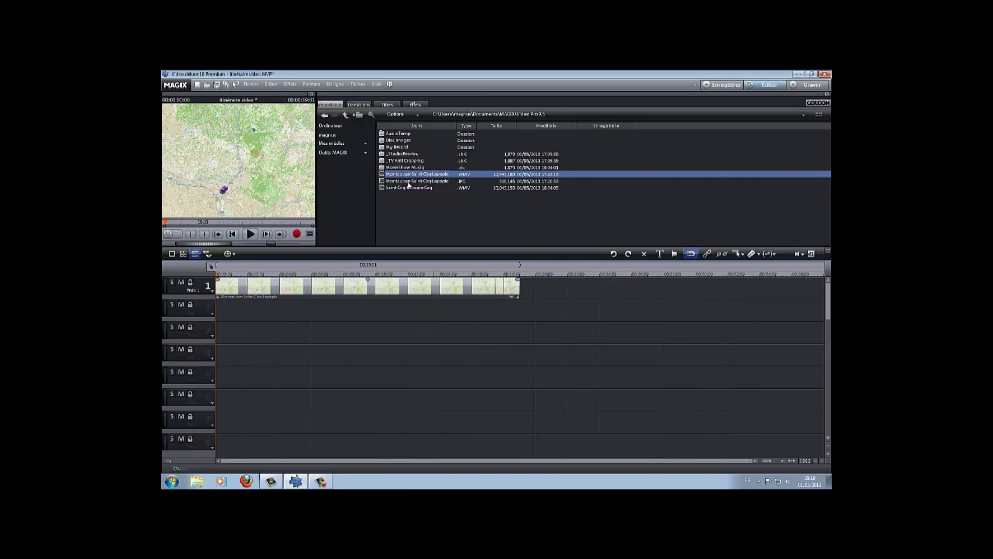
Step: Add saint cirq lapopie.mp4 from the Videos folder to track 4, starting at the end of the map clip
{"action": "left_click", "coordinate": [337, 137]}
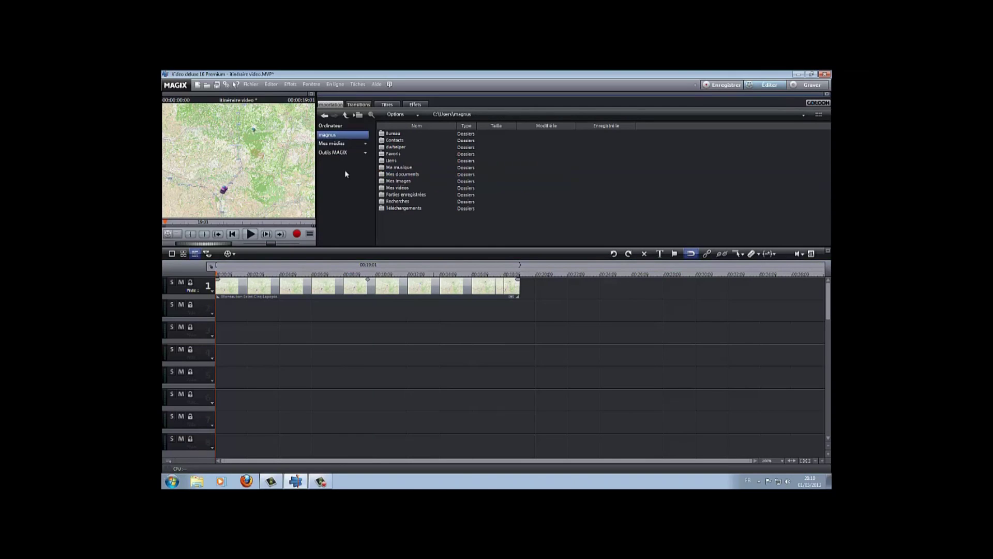
{"action": "double_click", "coordinate": [404, 189]}
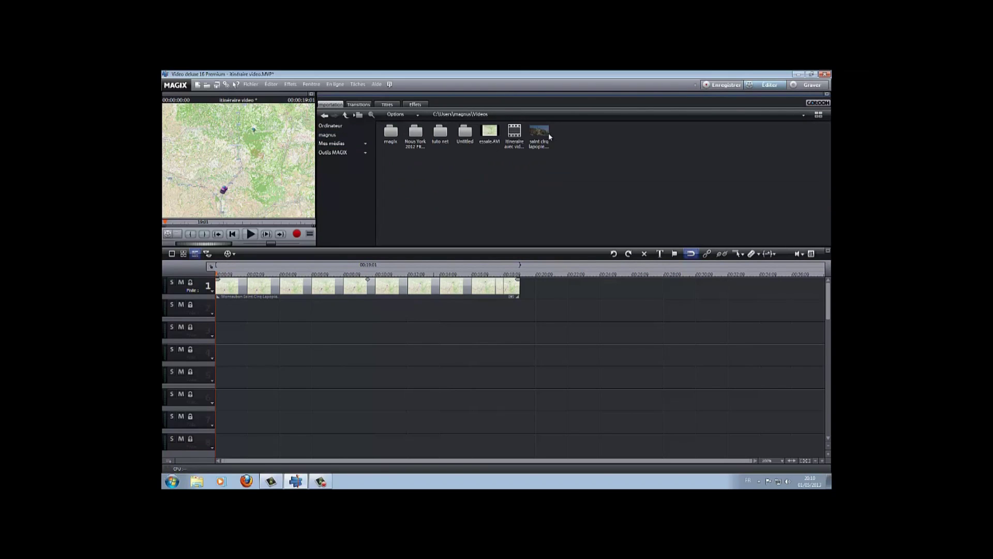
{"action": "left_click", "coordinate": [542, 137]}
{"action": "left_click_drag", "start_coordinate": [542, 137], "coordinate": [549, 355]}
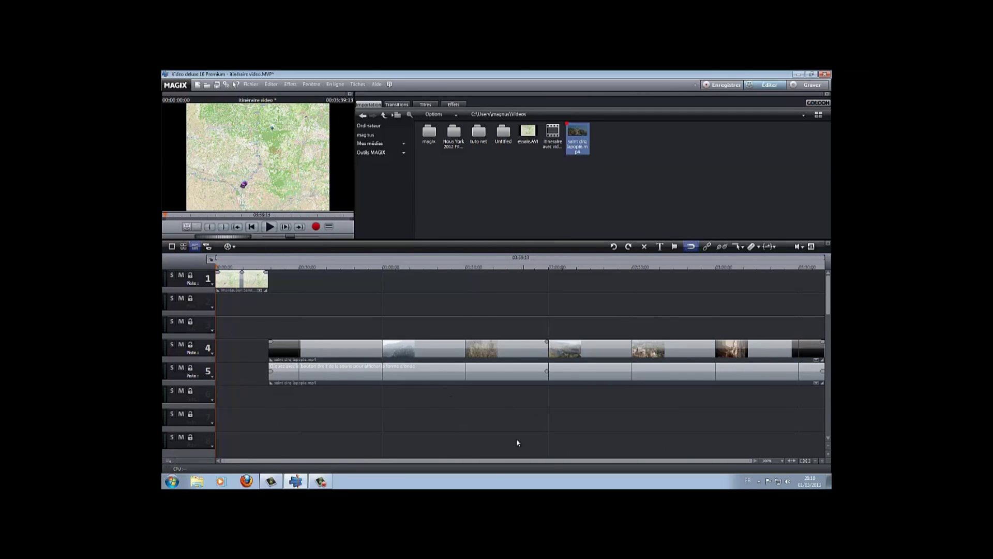
Step: Split the map clip on track 1 shortly before its end, at 00:00:16:20
{"action": "left_click", "coordinate": [816, 461]}
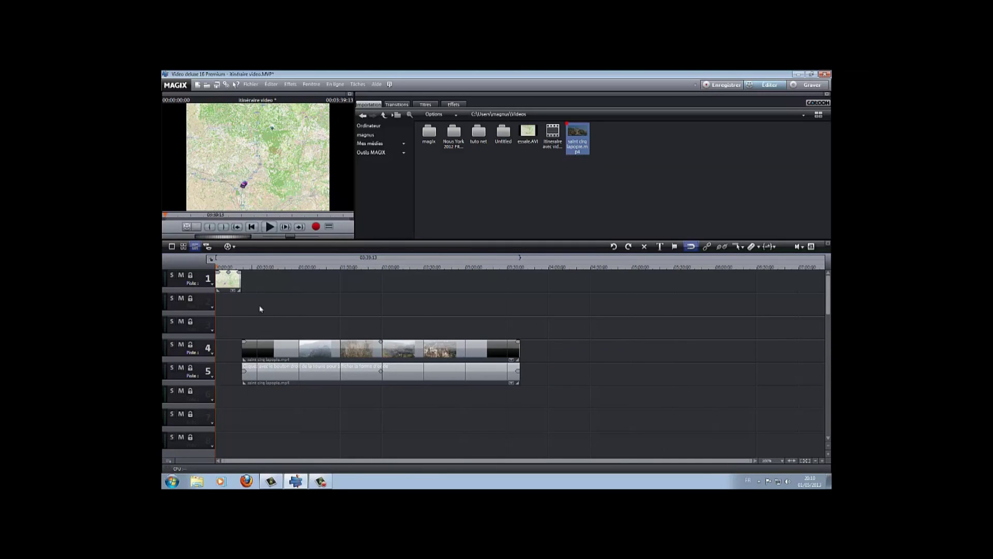
{"action": "left_click", "coordinate": [822, 461]}
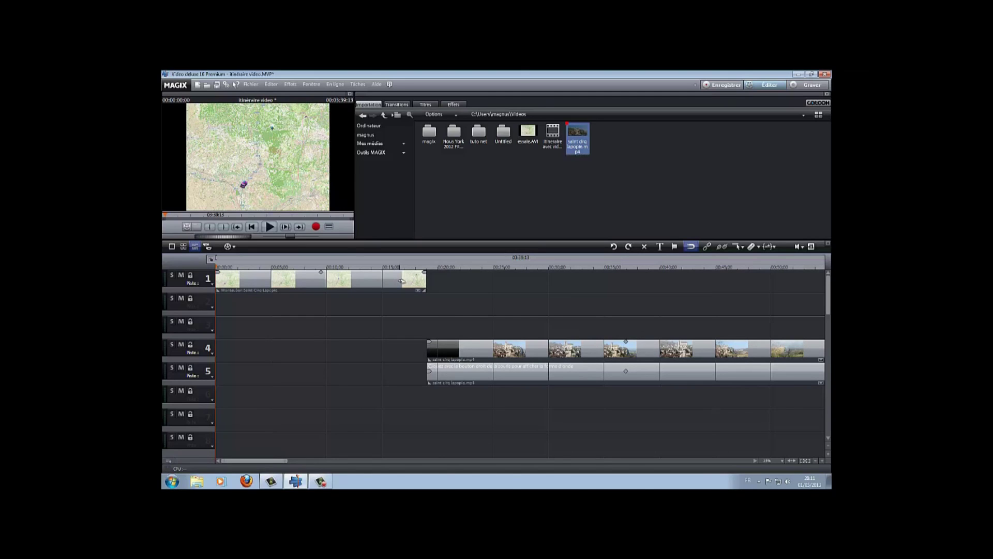
{"action": "left_click_drag", "start_coordinate": [279, 459], "coordinate": [523, 461]}
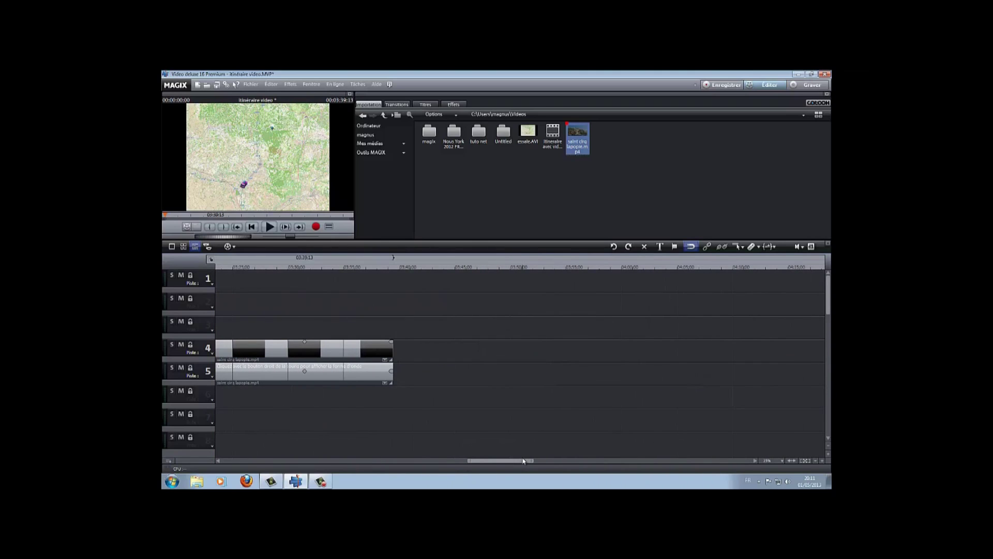
{"action": "left_click", "coordinate": [394, 267]}
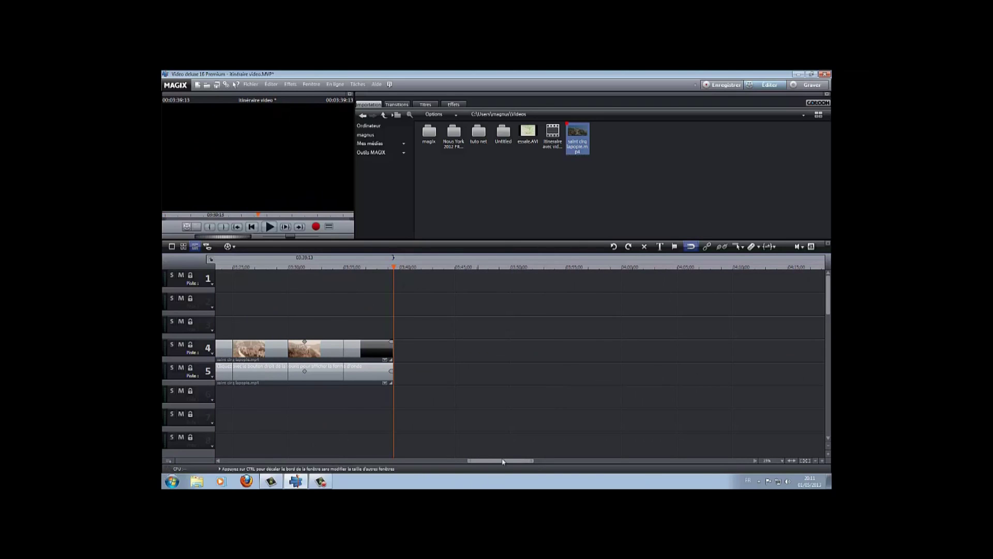
{"action": "left_click_drag", "start_coordinate": [503, 460], "coordinate": [254, 455]}
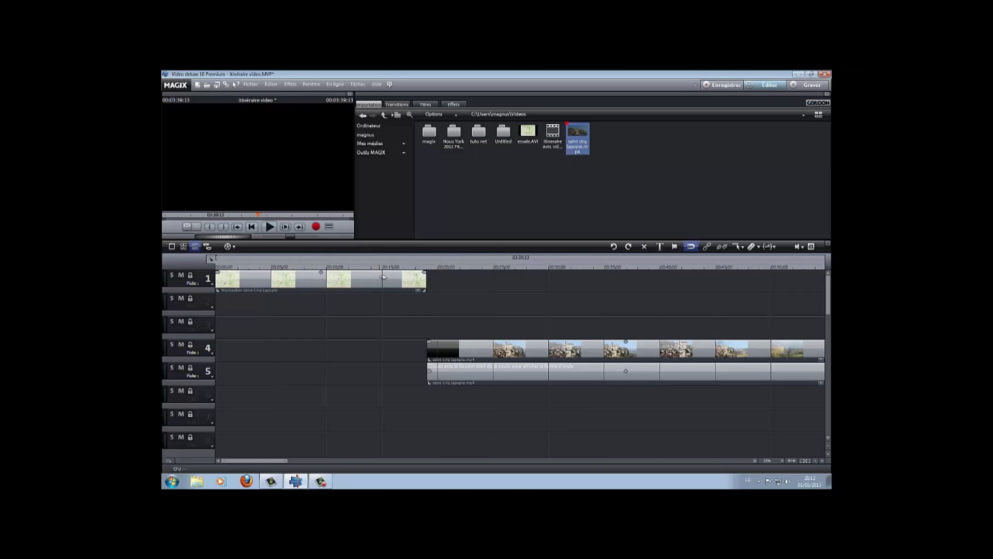
{"action": "left_click_drag", "start_coordinate": [218, 271], "coordinate": [402, 269]}
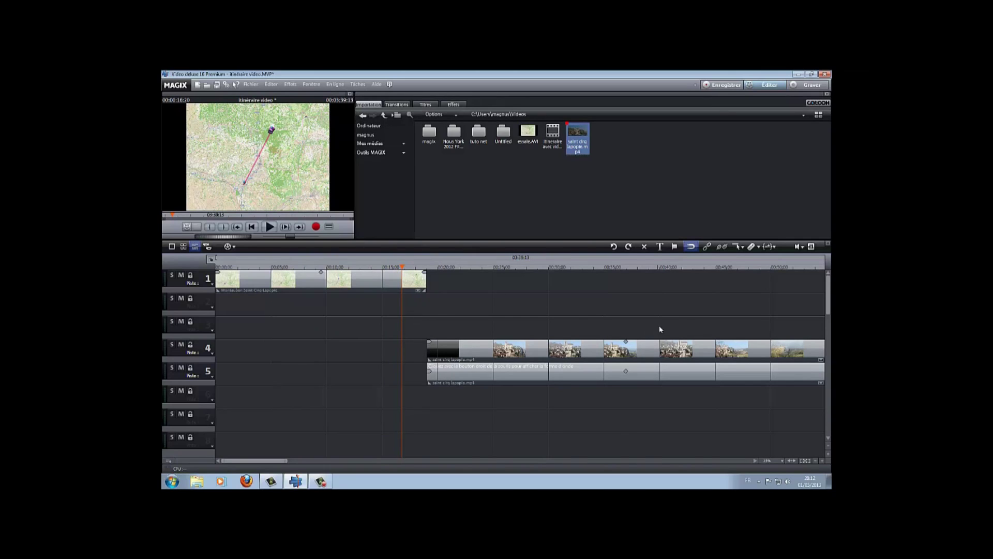
{"action": "left_click", "coordinate": [751, 247]}
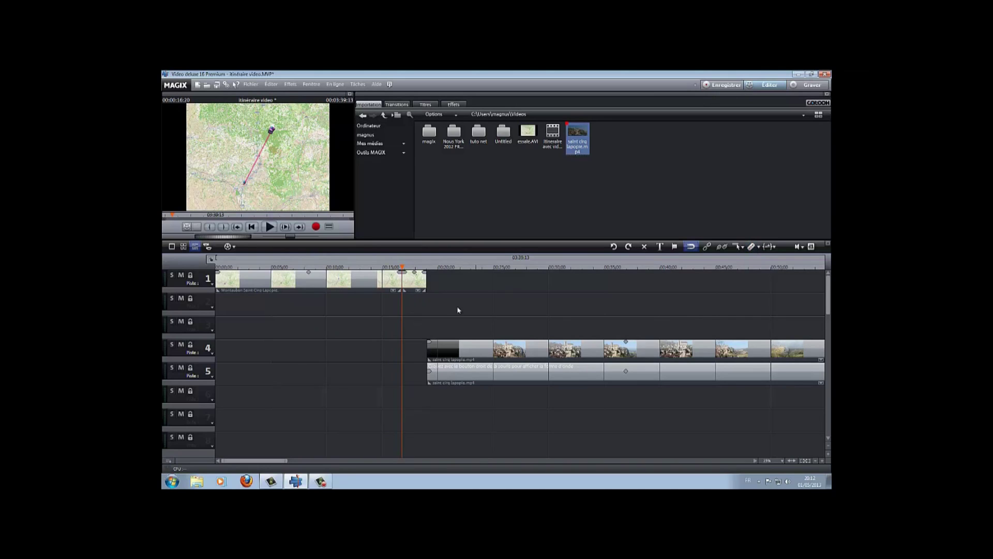
Step: Copy the short map segment that follows the cut on track 1
{"action": "left_click", "coordinate": [421, 281]}
{"action": "right_click", "coordinate": [419, 282]}
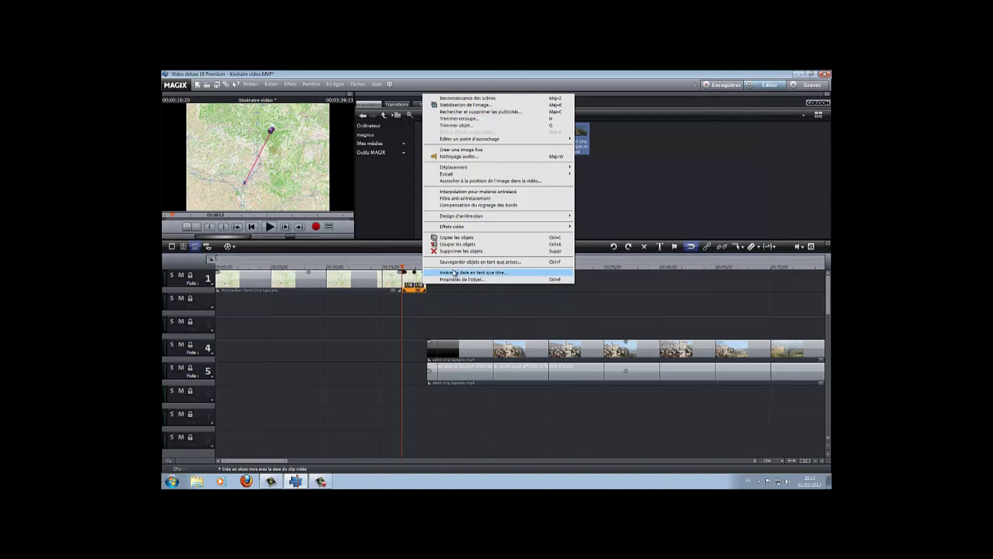
{"action": "left_click", "coordinate": [460, 238]}
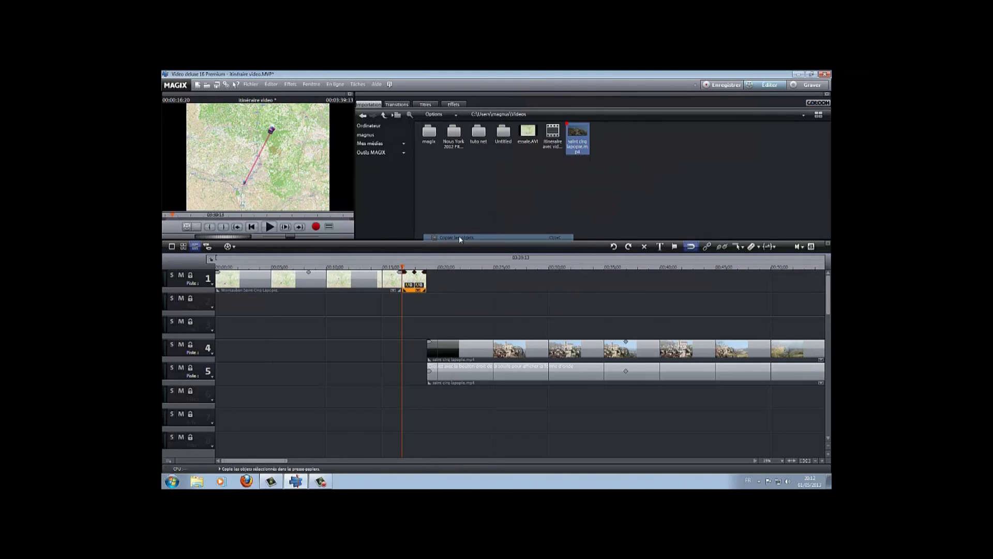
{"action": "right_click", "coordinate": [410, 282]}
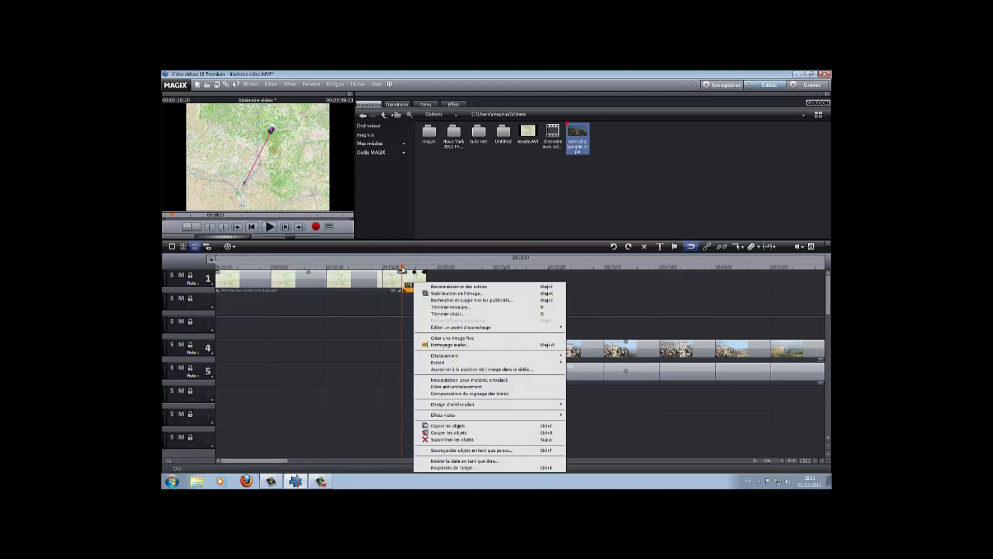
{"action": "left_click", "coordinate": [403, 269]}
Step: Mute track 4 and paste the copied map segment on track 1 at 00:00:19:01
{"action": "left_click_drag", "start_coordinate": [404, 268], "coordinate": [426, 265]}
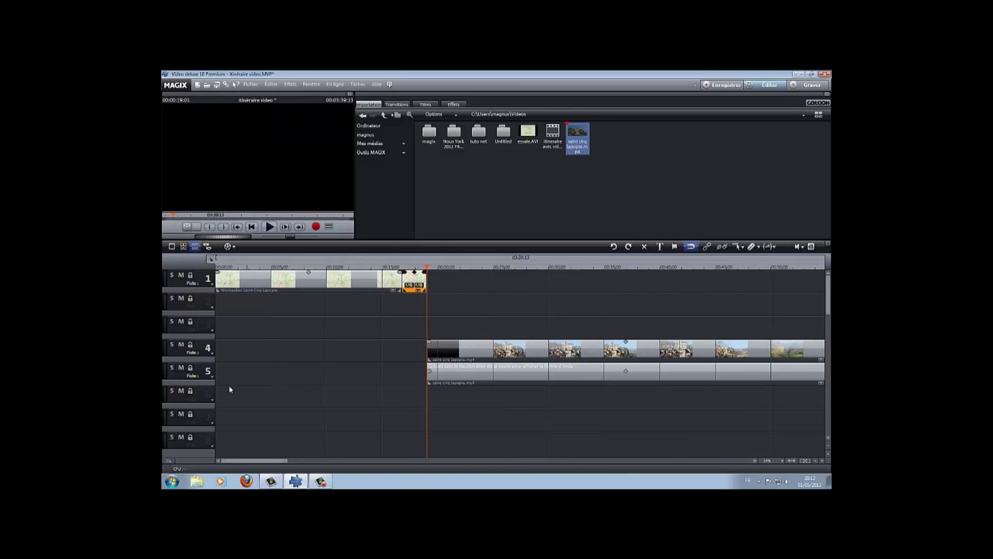
{"action": "left_click", "coordinate": [181, 345]}
{"action": "right_click", "coordinate": [434, 281]}
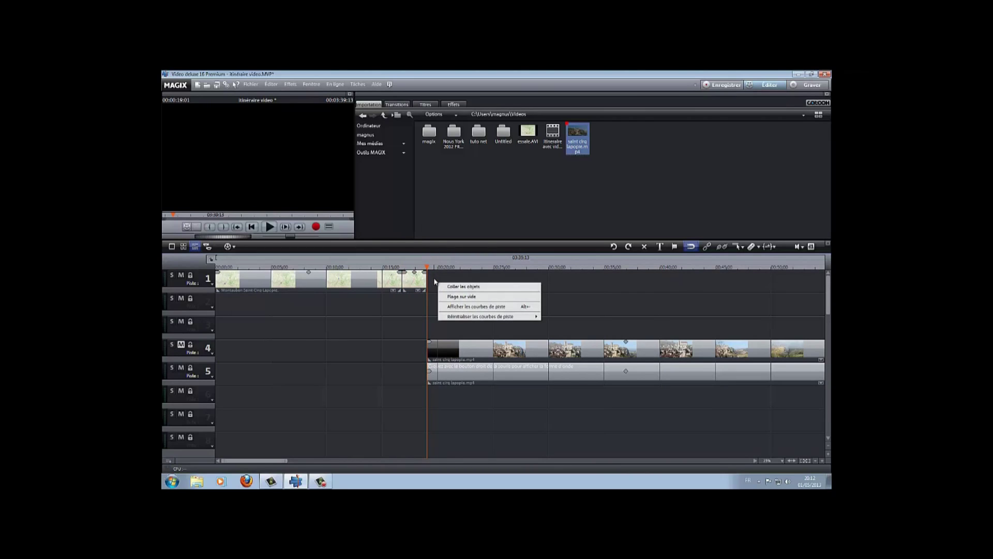
{"action": "left_click", "coordinate": [452, 287]}
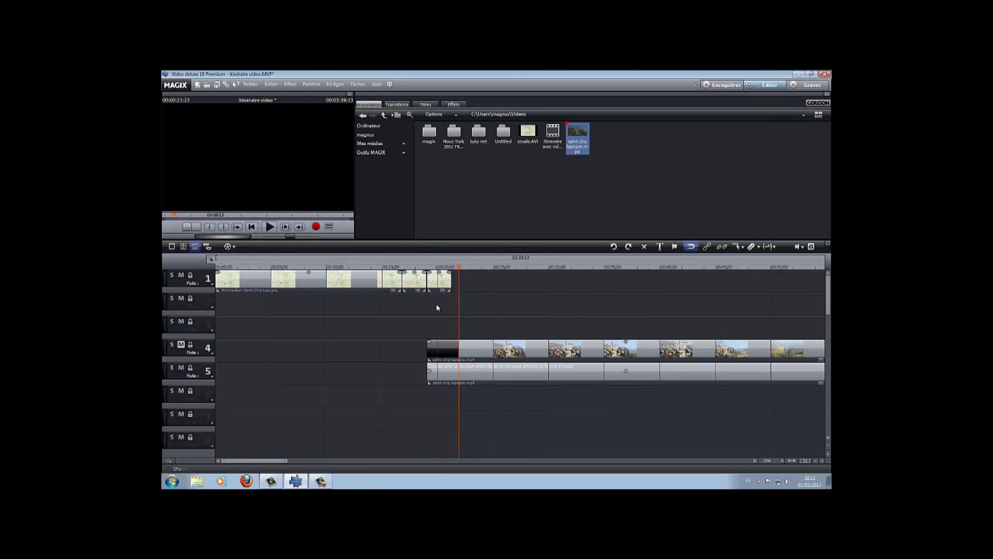
Step: Paste seven more copies of the map segment end to end on track 1, starting where the first copy ends
{"action": "left_click", "coordinate": [452, 267]}
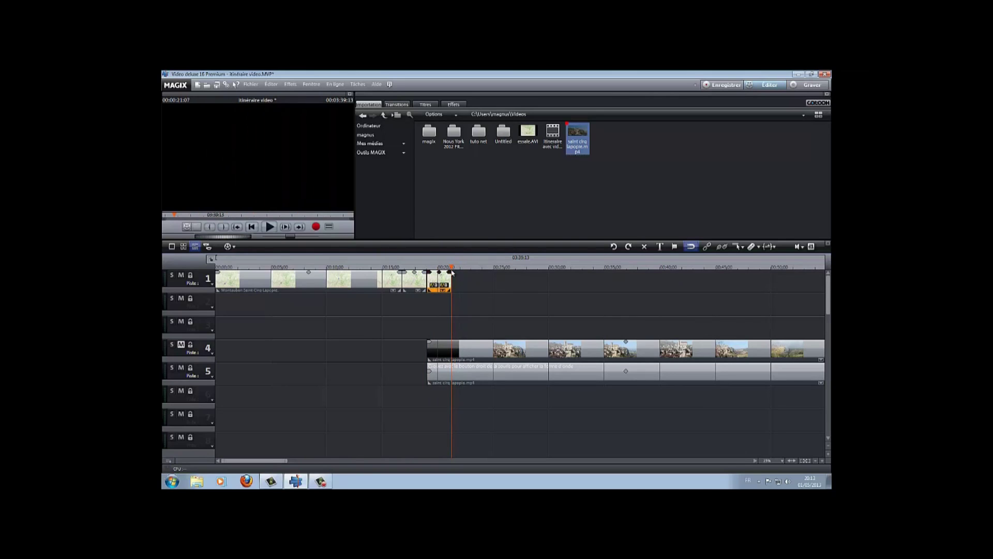
{"action": "key", "text": "ctrl+v"}
{"action": "key", "text": "ctrl+v"}
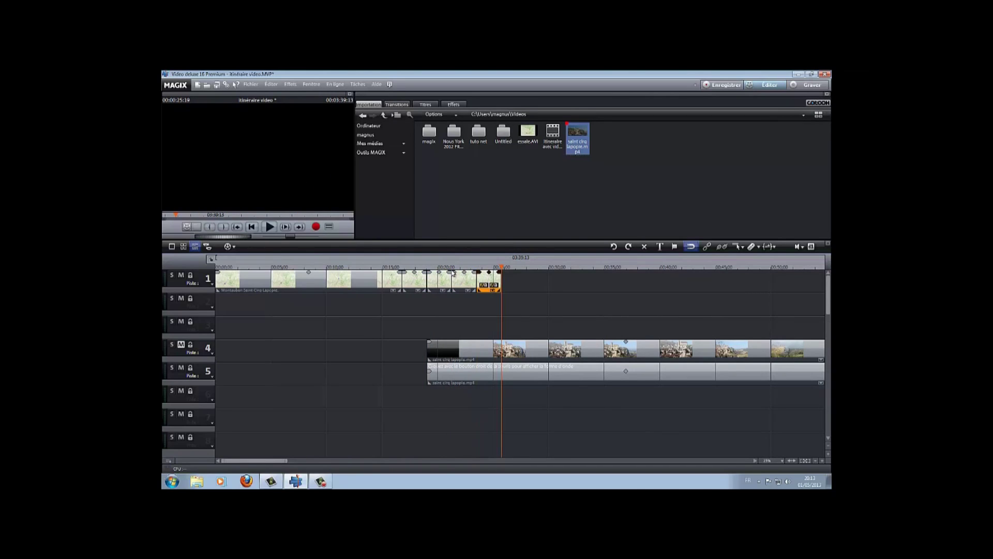
{"action": "key", "text": "ctrl+v"}
{"action": "key", "text": "ctrl+v"}
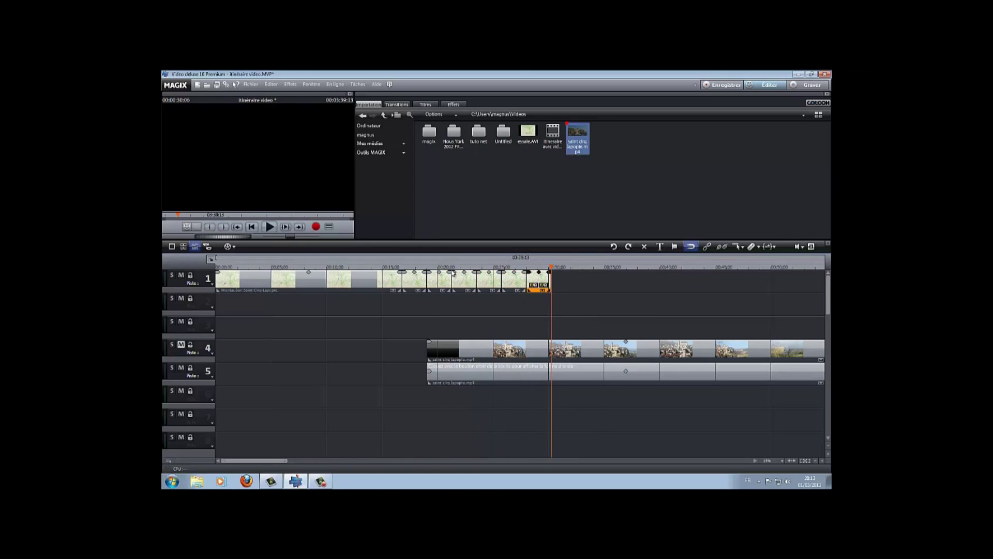
{"action": "key", "text": "ctrl+v"}
{"action": "key", "text": "ctrl+v"}
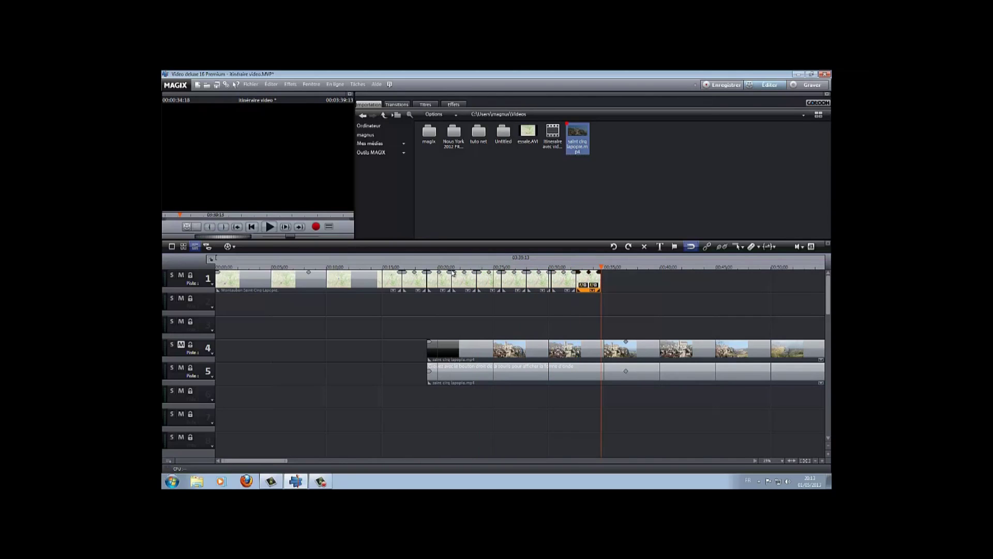
{"action": "key", "text": "ctrl+v"}
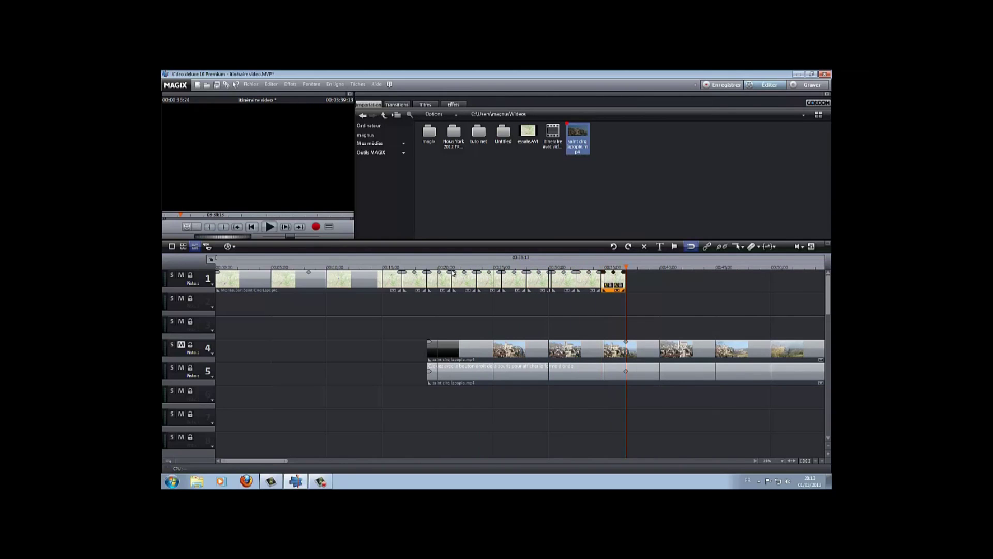
Step: Delete all the pasted map segment copies from track 1, keeping the original segment after the cut
{"action": "left_click", "coordinate": [604, 313]}
{"action": "left_click_drag", "start_coordinate": [622, 297], "coordinate": [438, 282]}
{"action": "key", "text": "Delete"}
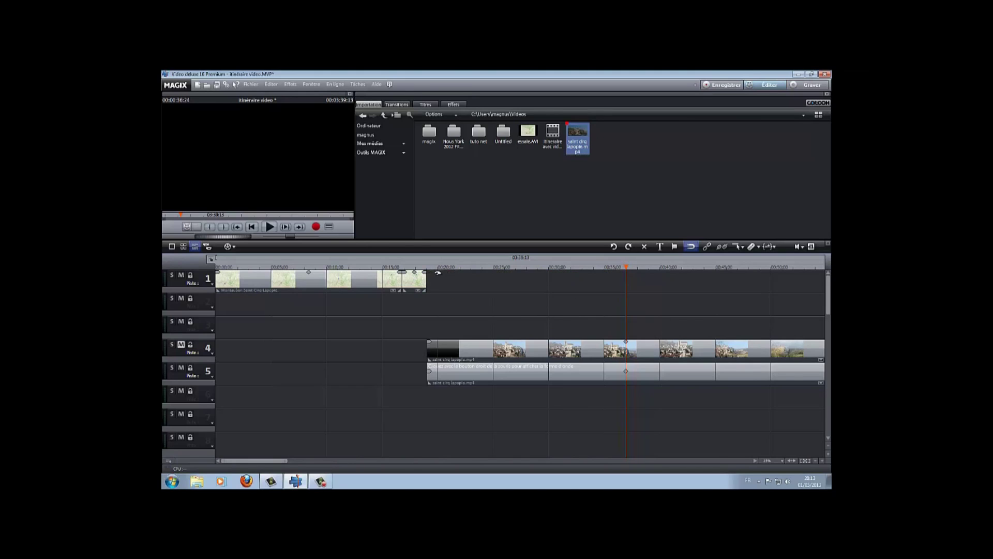
Step: Paste a single copy of the map segment on track 1 directly after the original one and select it
{"action": "left_click", "coordinate": [421, 278]}
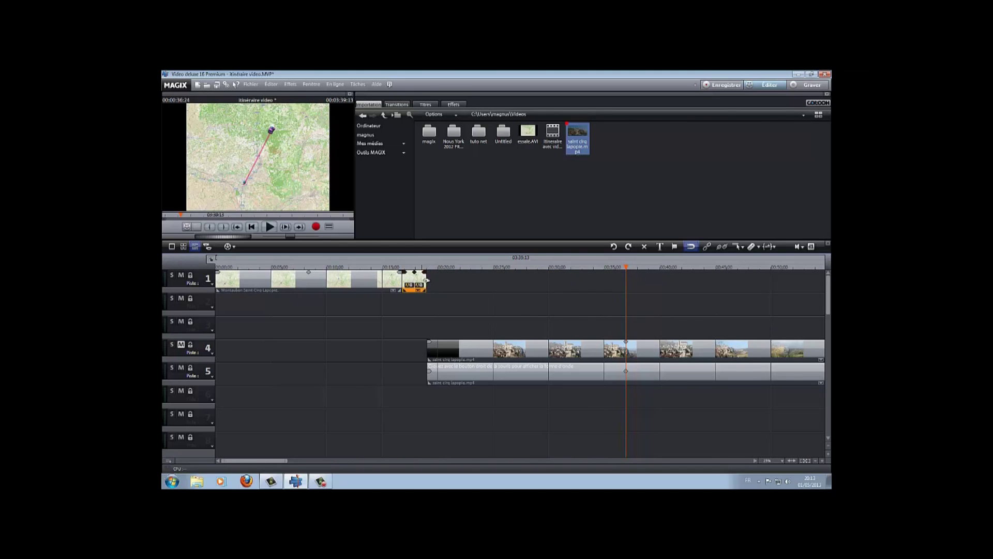
{"action": "right_click", "coordinate": [432, 284]}
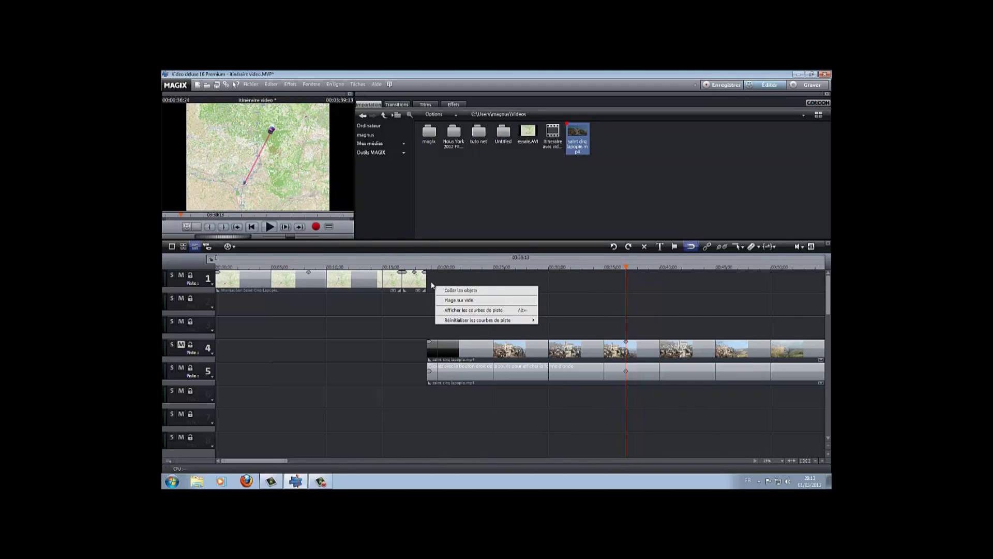
{"action": "left_click", "coordinate": [447, 289]}
{"action": "left_click_drag", "start_coordinate": [447, 280], "coordinate": [442, 281]}
{"action": "left_click", "coordinate": [472, 292]}
{"action": "left_click", "coordinate": [440, 289]}
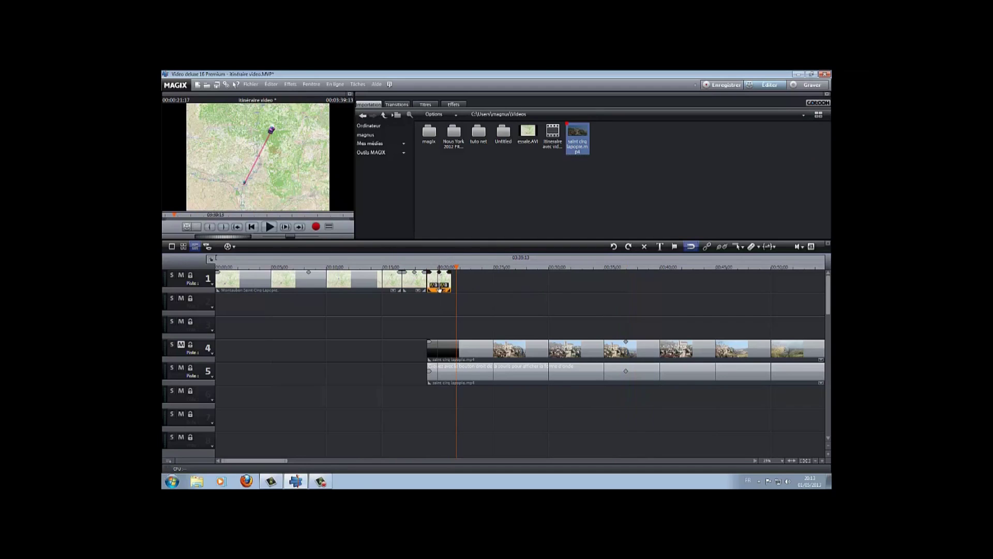
Step: Use the Position/Size movement effect to shift the pasted map segment down to a top position of about 640 pixels at 00:00:19:01
{"action": "left_click", "coordinate": [454, 104]}
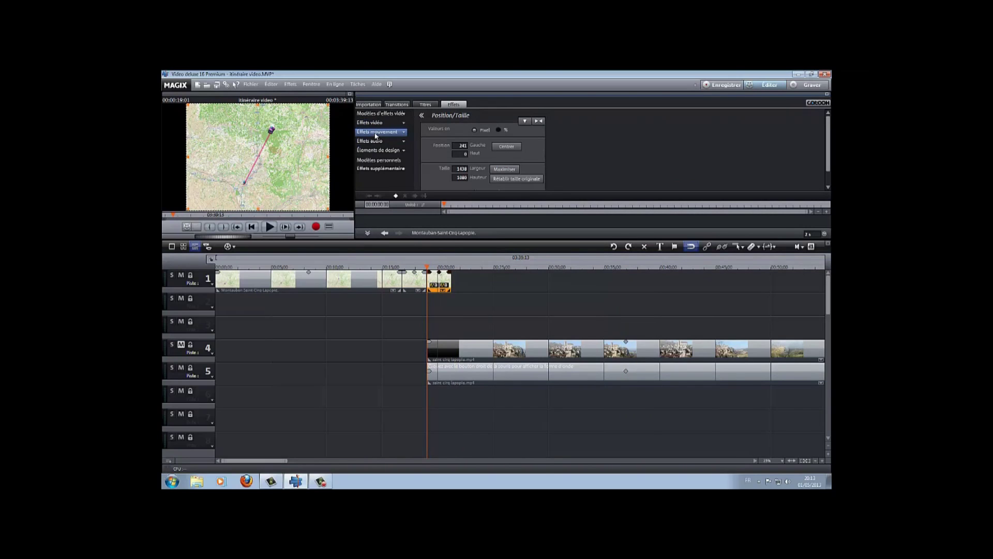
{"action": "left_click", "coordinate": [376, 133]}
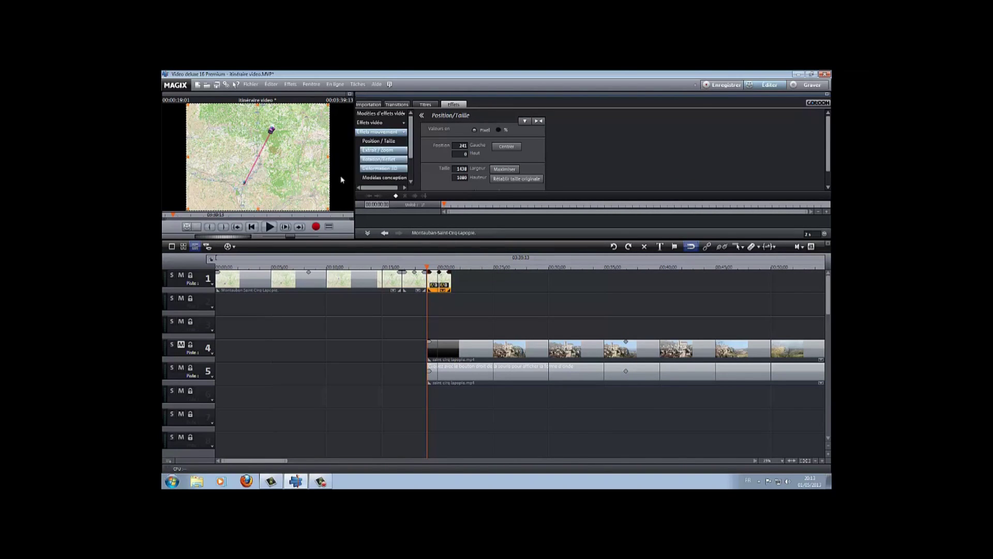
{"action": "left_click_drag", "start_coordinate": [276, 151], "coordinate": [258, 170]}
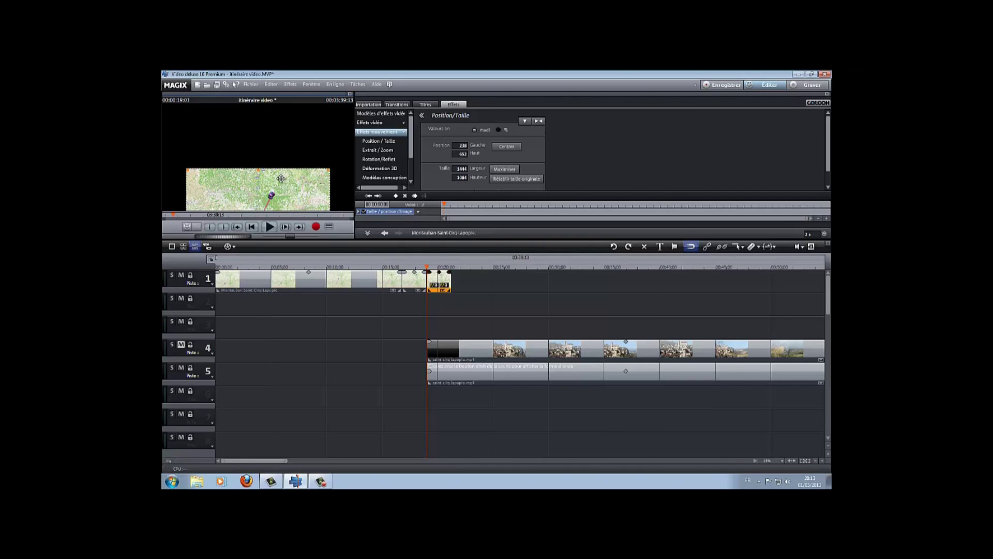
{"action": "left_click_drag", "start_coordinate": [282, 180], "coordinate": [282, 178]}
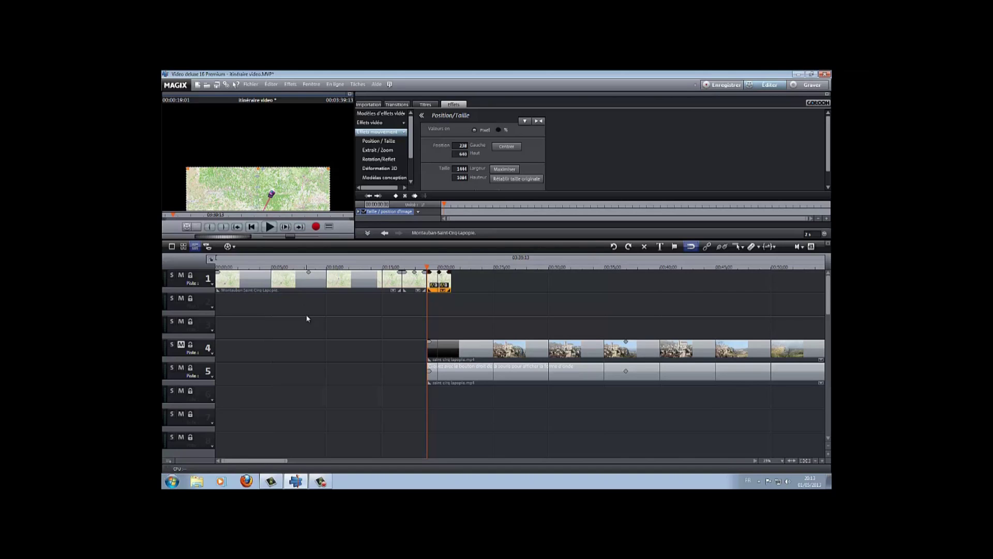
Step: Unmute track 4 and play the Saint-Cirq-Lapopie footage from 00:00:19:01 to about 00:00:20:10
{"action": "mouse_move", "coordinate": [427, 267]}
{"action": "left_mouse_down"}
{"action": "mouse_move", "coordinate": [459, 267]}
{"action": "mouse_move", "coordinate": [427, 267]}
{"action": "left_mouse_up"}
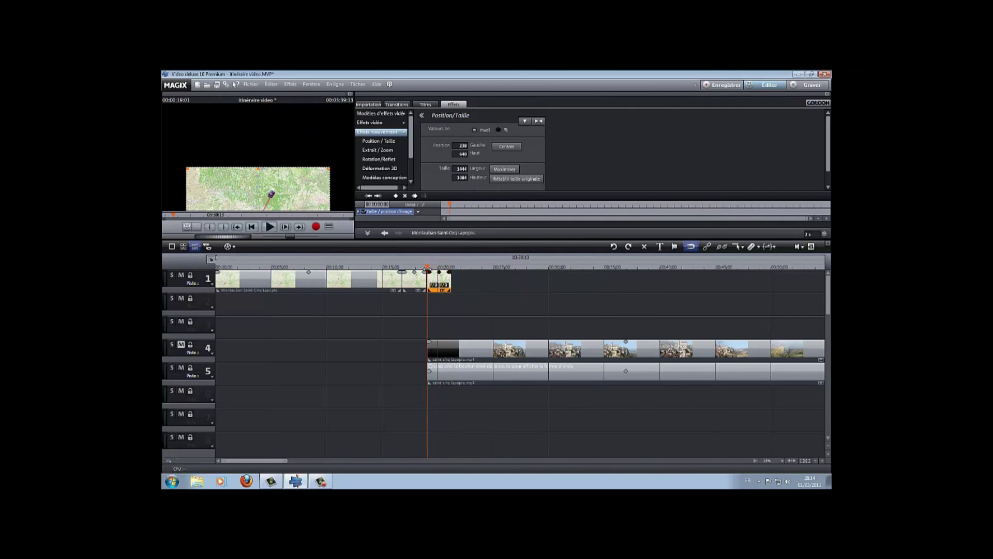
{"action": "left_click", "coordinate": [181, 345]}
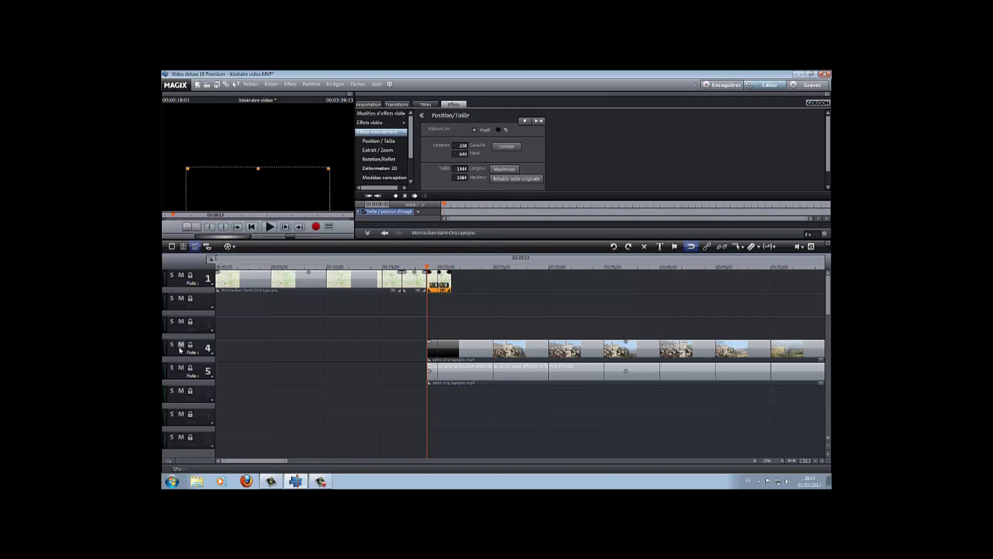
{"action": "left_click", "coordinate": [477, 366]}
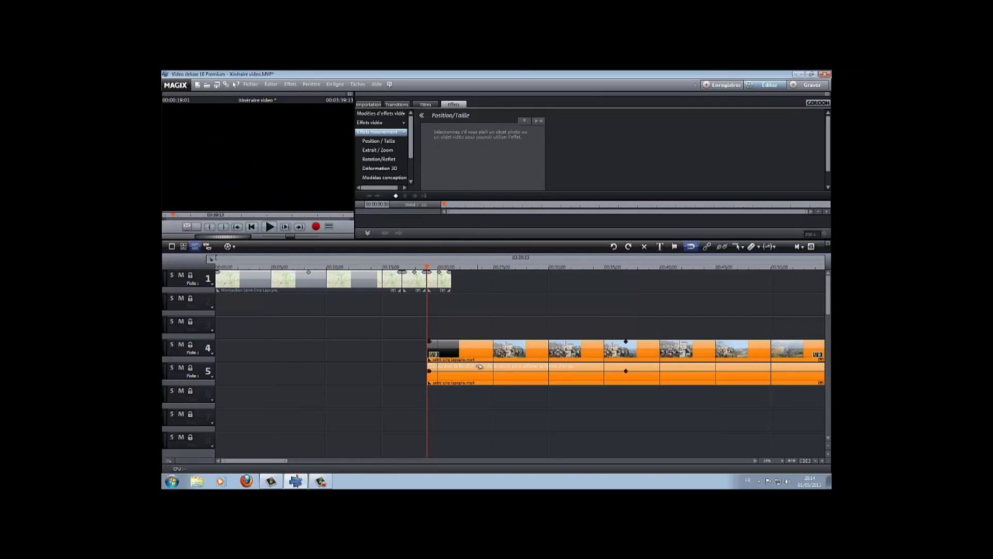
{"action": "key", "text": "space"}
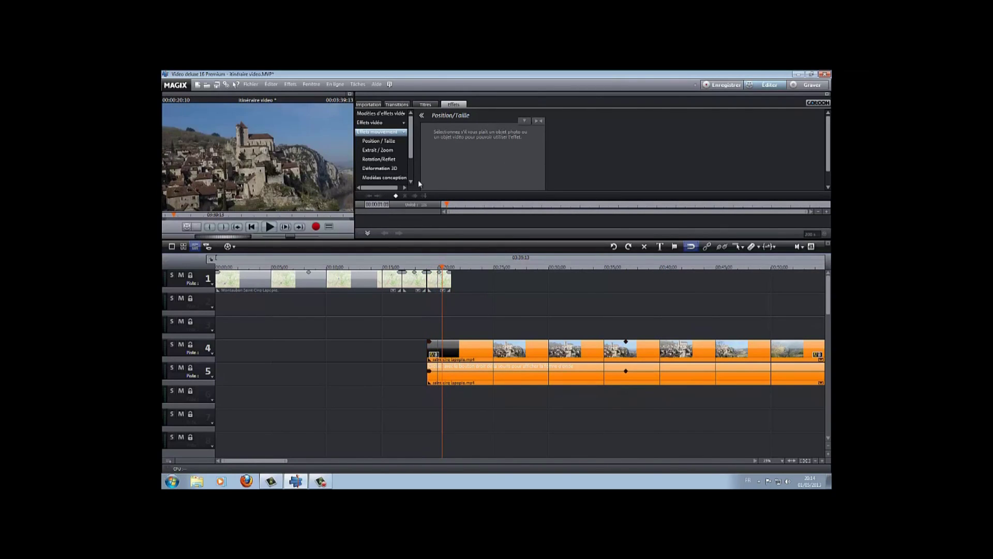
Step: Use the Position/Size effect to shrink the Saint-Cirq-Lapopie footage to about 1460 × 822 pixels and place it above the map, about 232 pixels from the left
{"action": "left_click", "coordinate": [372, 143]}
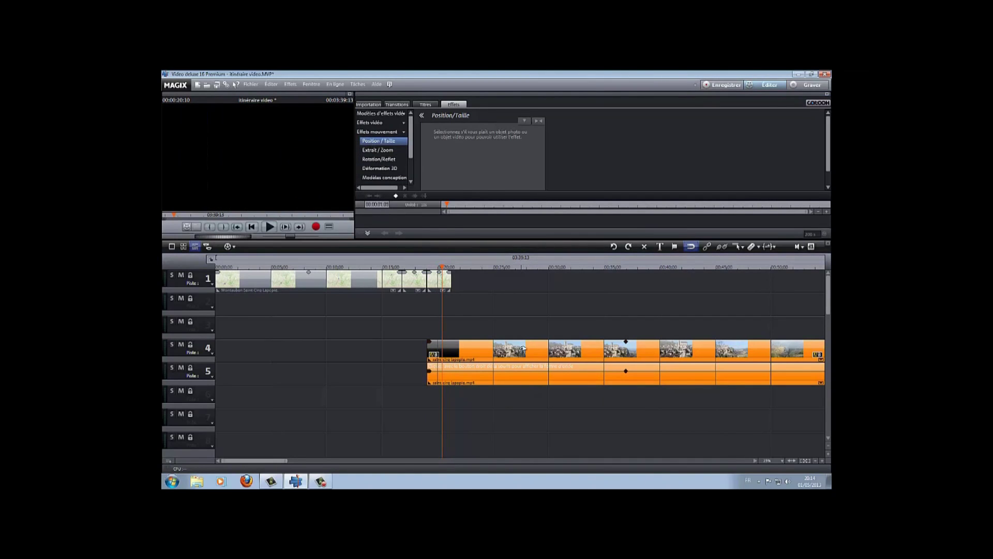
{"action": "left_click", "coordinate": [525, 342]}
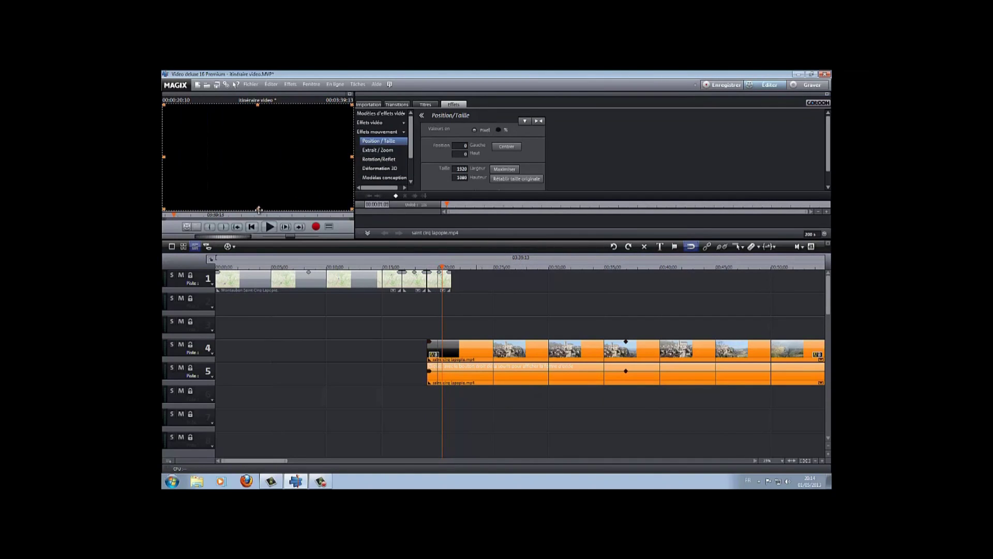
{"action": "left_click_drag", "start_coordinate": [258, 207], "coordinate": [258, 177]}
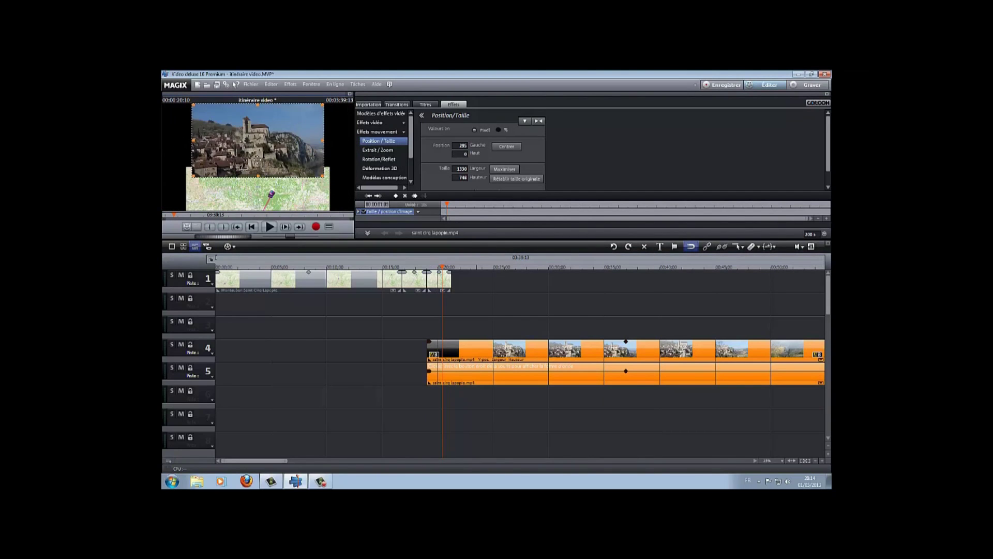
{"action": "left_click_drag", "start_coordinate": [257, 176], "coordinate": [270, 170]}
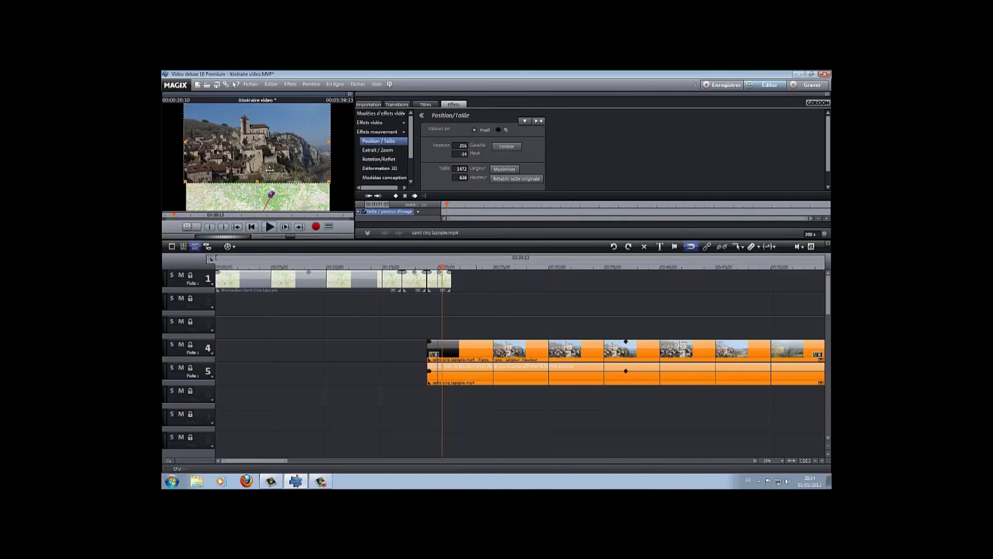
{"action": "left_click_drag", "start_coordinate": [184, 141], "coordinate": [187, 141]}
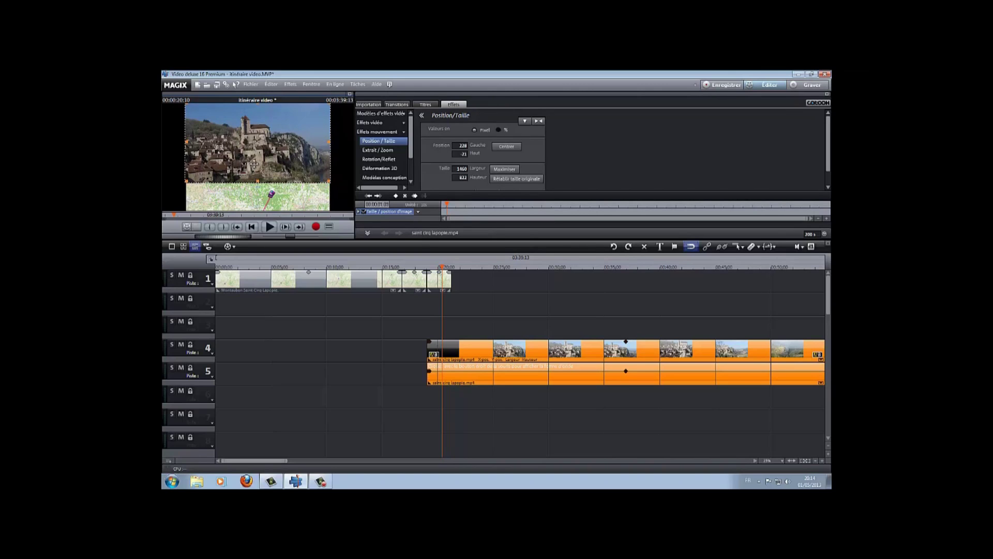
{"action": "left_click_drag", "start_coordinate": [256, 163], "coordinate": [260, 163]}
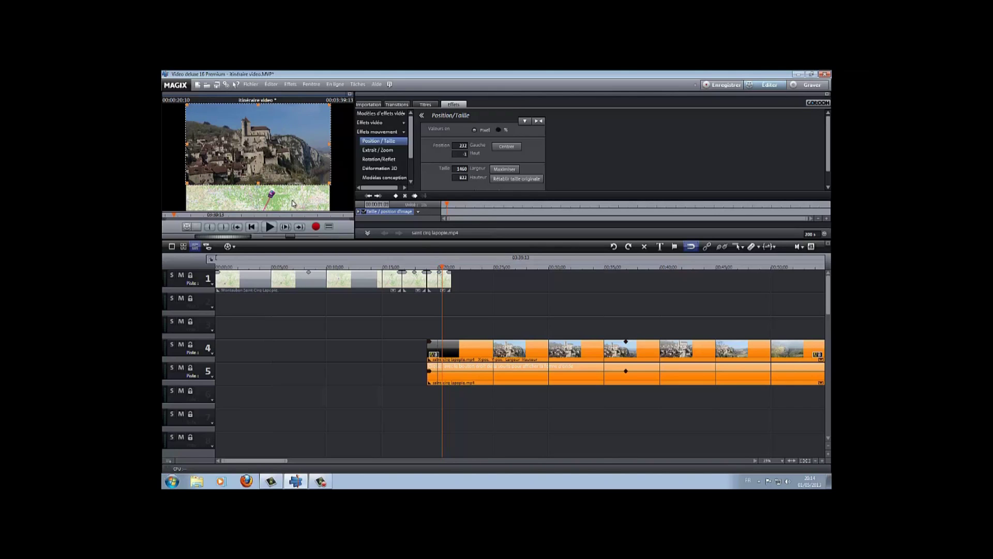
Step: Shift the last map segment down to a top position of about 660 pixels, checking it beneath the footage at 00:00:20:23
{"action": "left_click", "coordinate": [445, 284]}
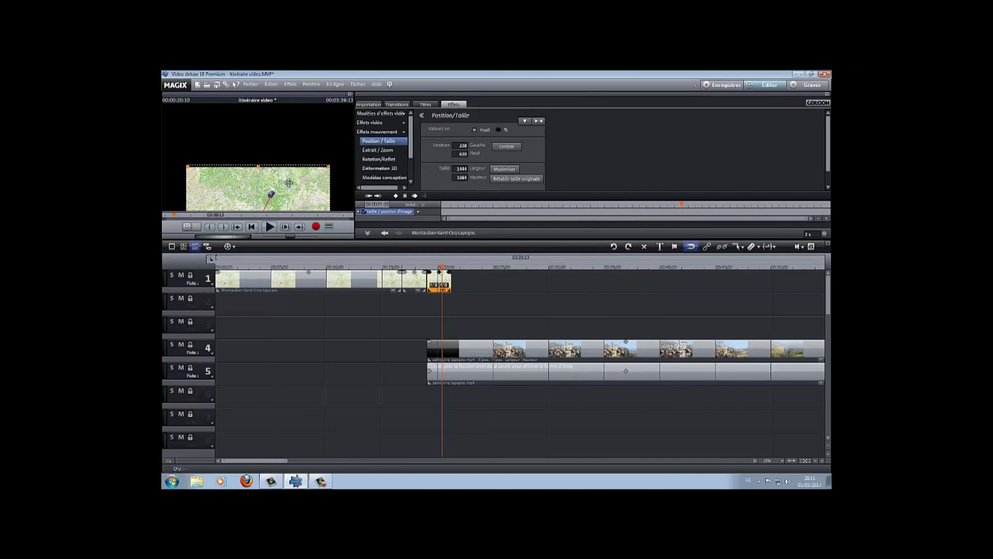
{"action": "left_click", "coordinate": [288, 187]}
{"action": "left_click", "coordinate": [290, 196]}
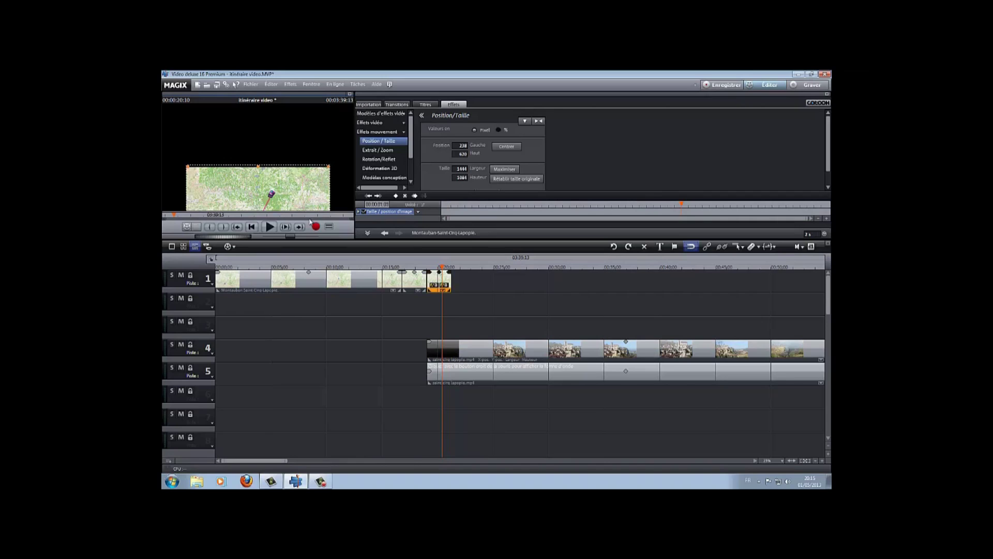
{"action": "left_click", "coordinate": [495, 352]}
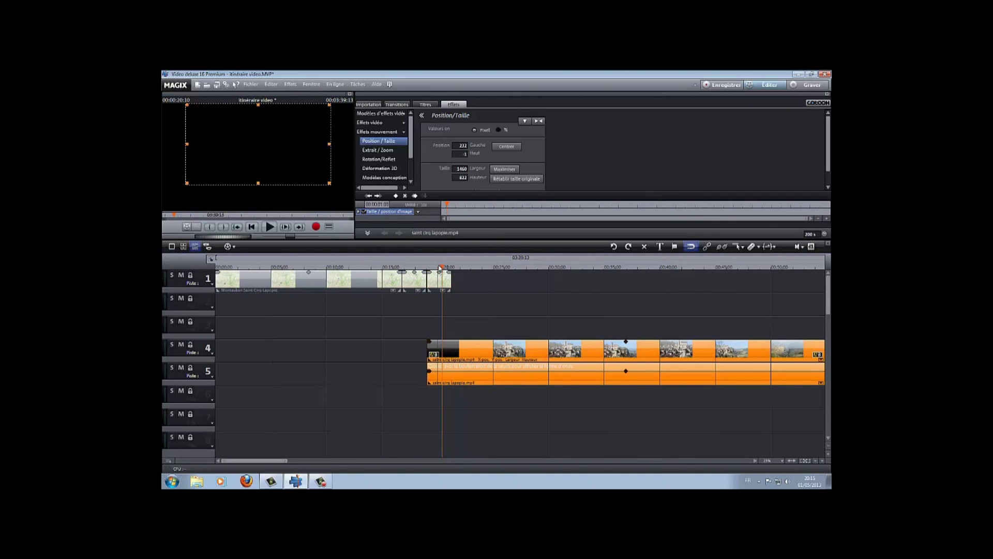
{"action": "left_click_drag", "start_coordinate": [444, 267], "coordinate": [449, 267]}
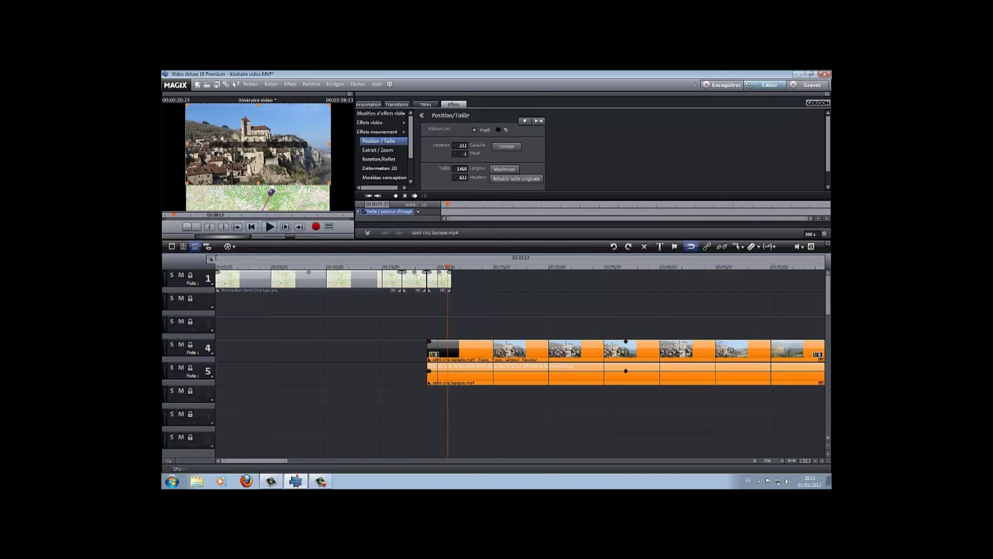
{"action": "left_click", "coordinate": [440, 279]}
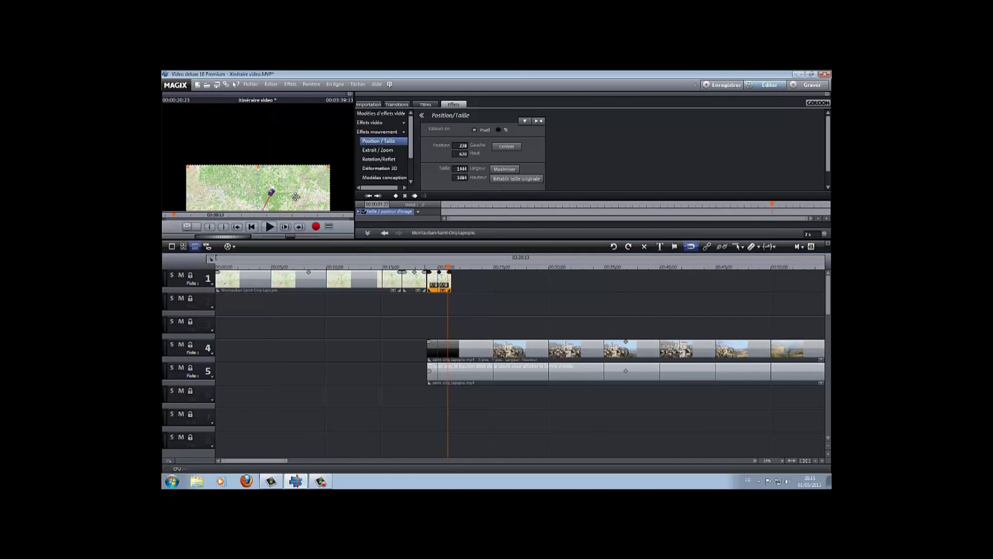
{"action": "left_click_drag", "start_coordinate": [295, 197], "coordinate": [294, 200]}
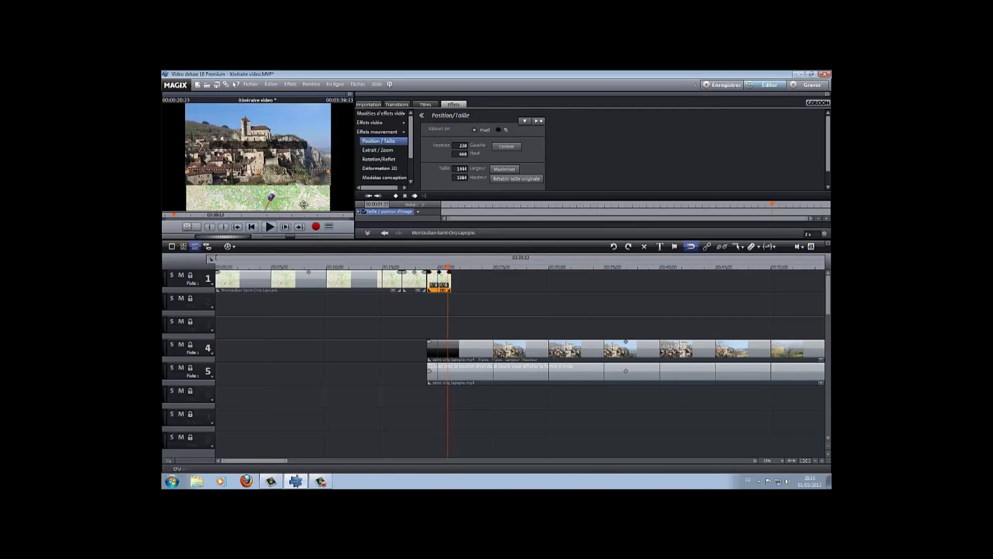
Step: Resize the last map segment to about 1450 pixels wide and align it with the footage's edges, at about 232 pixels left and 661 top
{"action": "left_click_drag", "start_coordinate": [305, 200], "coordinate": [307, 202]}
{"action": "left_click_drag", "start_coordinate": [187, 171], "coordinate": [185, 170]}
{"action": "left_click_drag", "start_coordinate": [329, 172], "coordinate": [330, 169]}
{"action": "left_click_drag", "start_coordinate": [330, 171], "coordinate": [331, 169]}
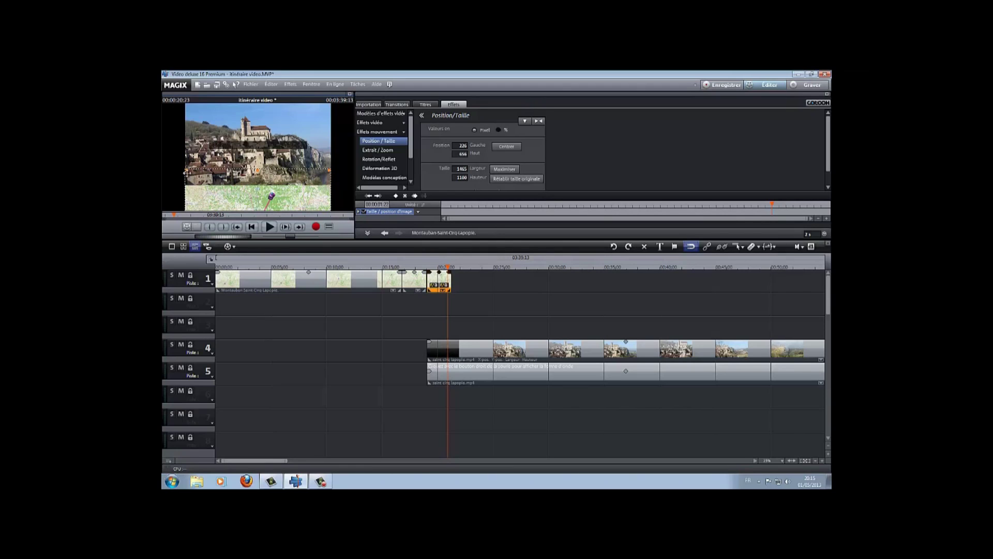
{"action": "left_click_drag", "start_coordinate": [186, 169], "coordinate": [190, 172]}
{"action": "left_click", "coordinate": [506, 305]}
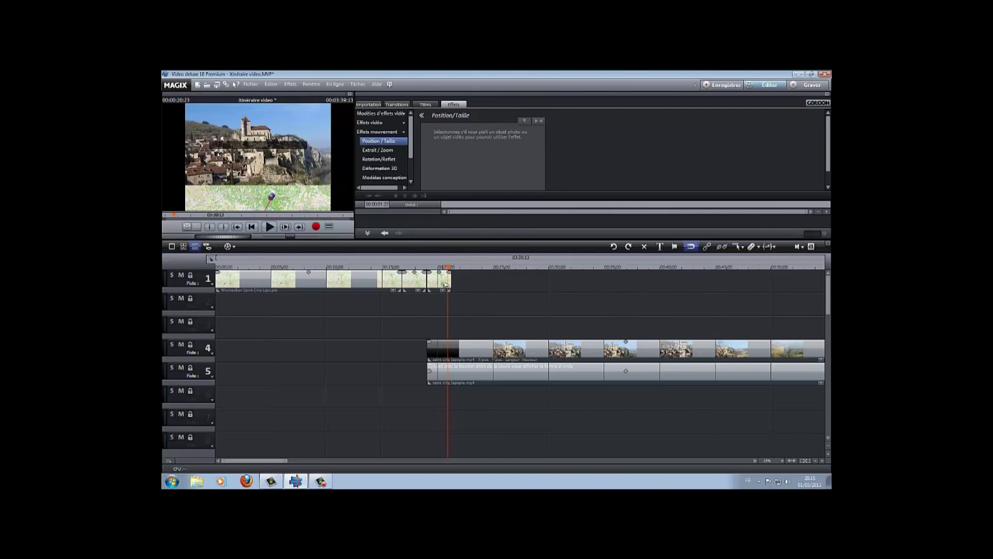
Step: Fine-tune the Saint-Cirq-Lapopie footage's size to about 1460 × 821 pixels at 00:00:20:11, leaving nothing selected
{"action": "left_click", "coordinate": [446, 286]}
{"action": "left_click", "coordinate": [443, 346]}
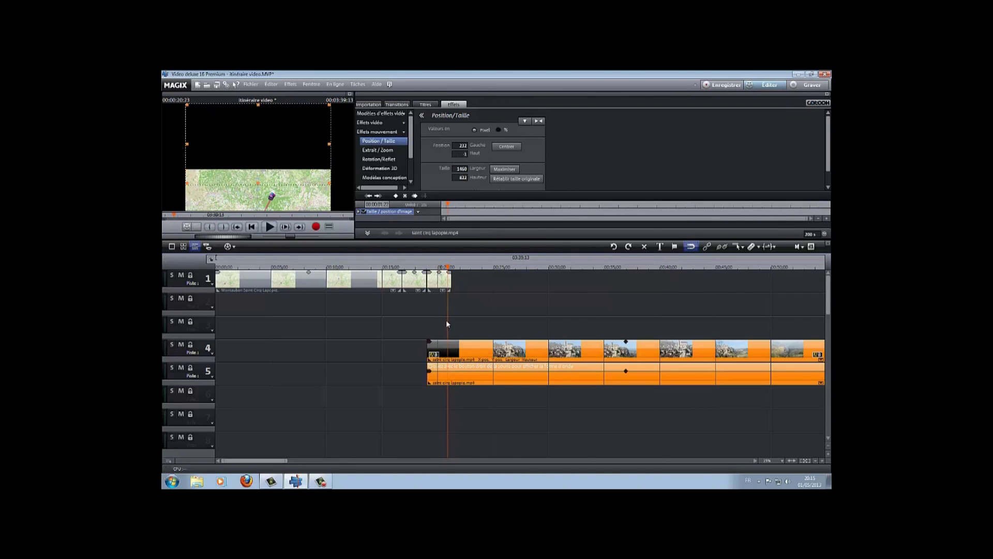
{"action": "left_click_drag", "start_coordinate": [447, 268], "coordinate": [442, 268]}
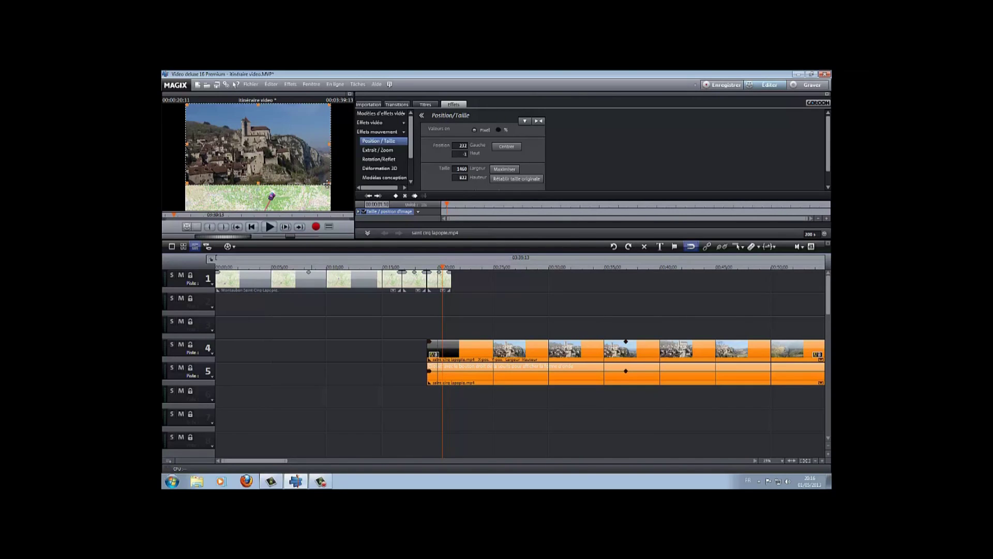
{"action": "left_click_drag", "start_coordinate": [327, 182], "coordinate": [328, 183]}
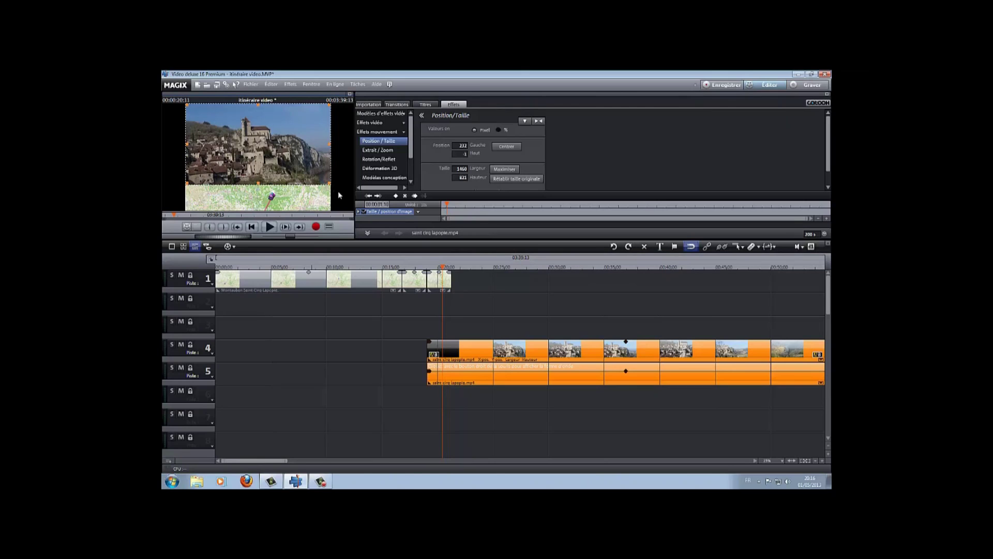
{"action": "left_click", "coordinate": [477, 296]}
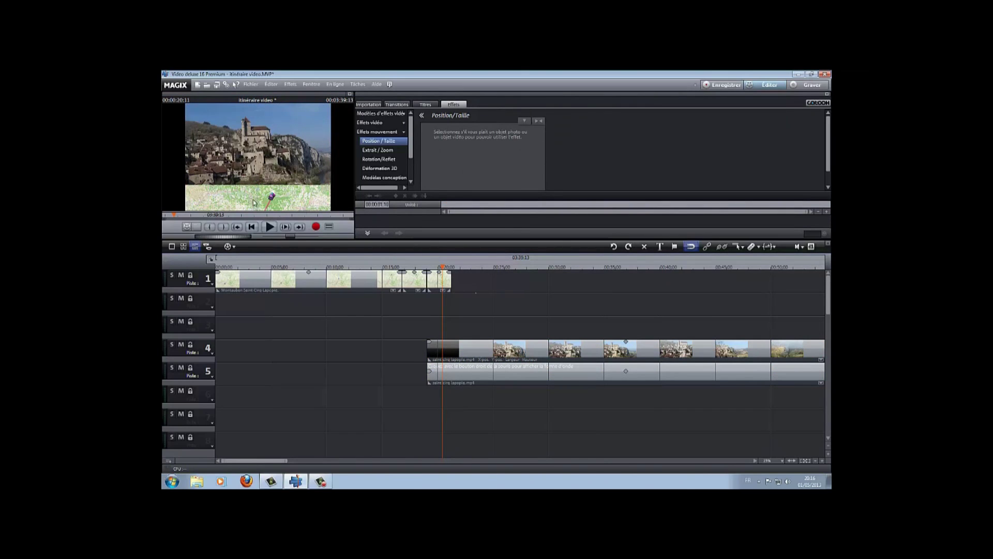
Step: Copy the adjusted map segment and paste ten copies end to end on track 1, from its end to 00:00:43:17
{"action": "left_click", "coordinate": [437, 281]}
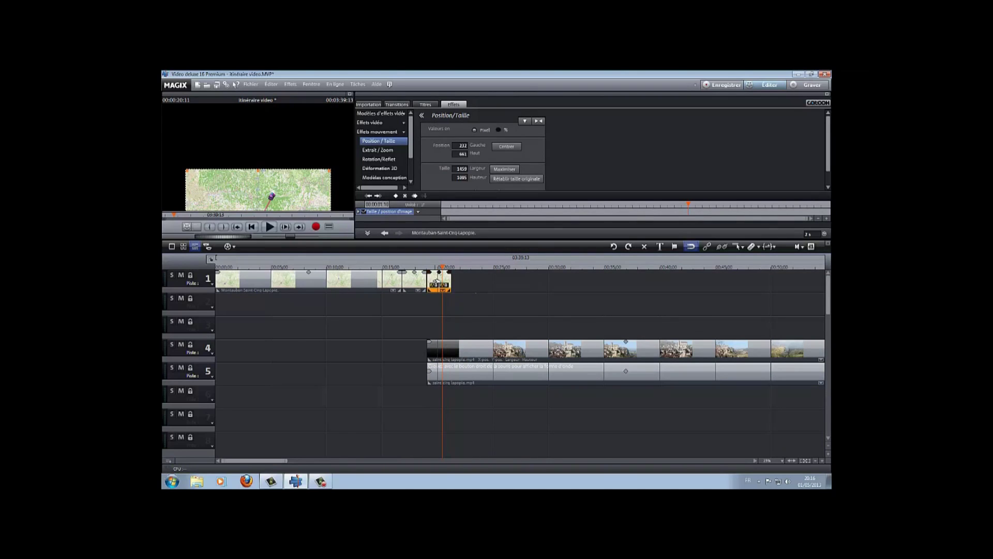
{"action": "right_click", "coordinate": [436, 281]}
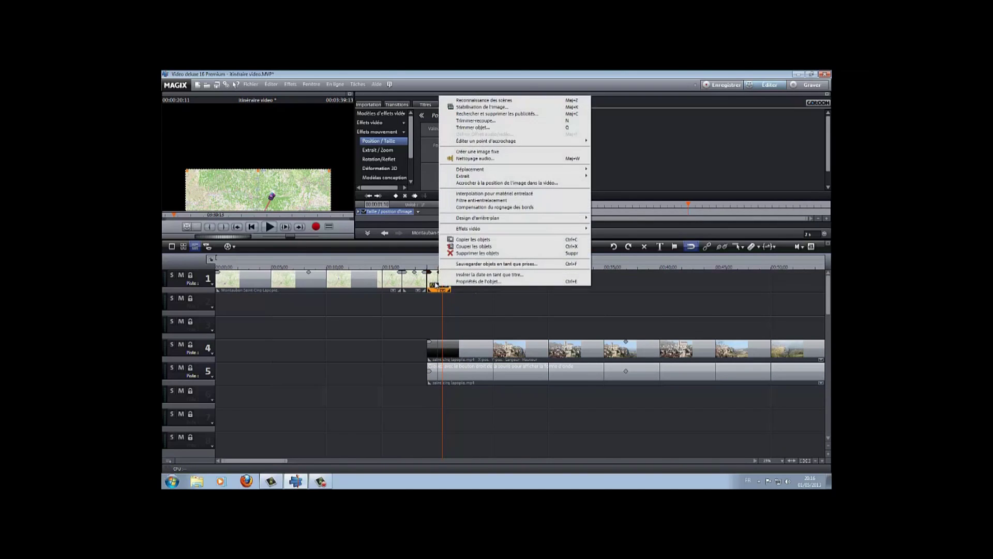
{"action": "left_click", "coordinate": [472, 240]}
{"action": "left_click", "coordinate": [468, 280]}
{"action": "left_click_drag", "start_coordinate": [443, 266], "coordinate": [452, 265]}
{"action": "key", "text": "ctrl+v"}
{"action": "key", "text": "ctrl+v"}
{"action": "key", "text": "ctrl+v"}
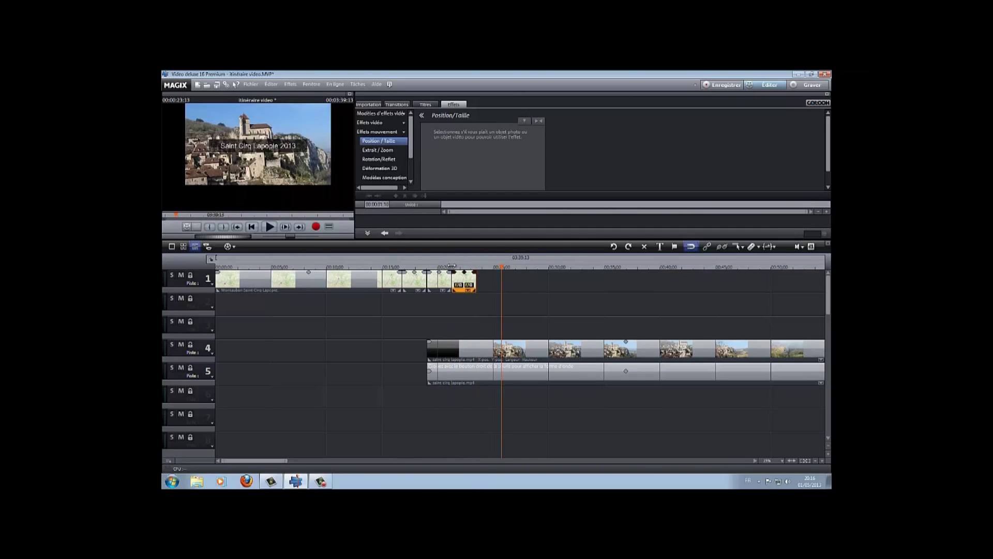
{"action": "key", "text": "ctrl+v"}
{"action": "key", "text": "ctrl+v"}
{"action": "key", "text": "ctrl+v"}
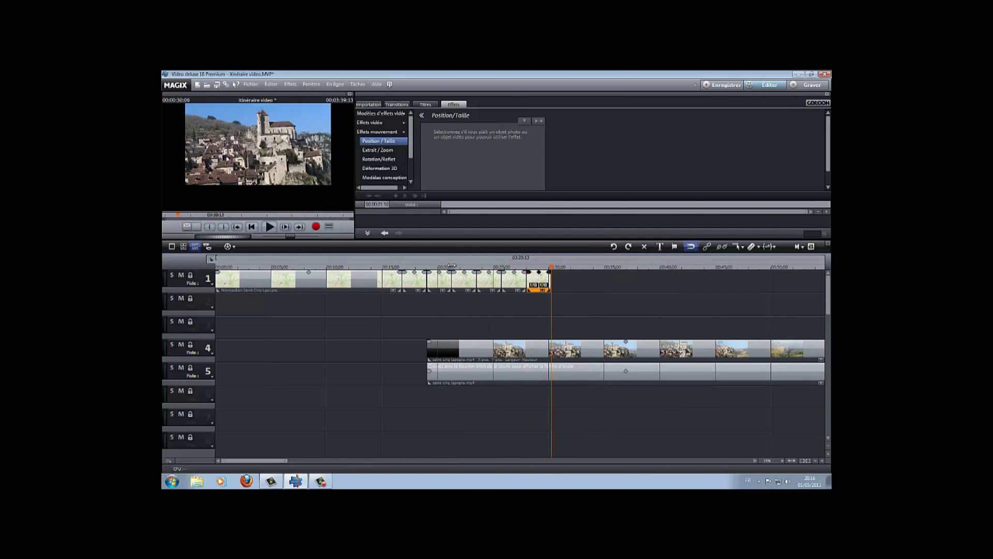
{"action": "key", "text": "ctrl+v"}
{"action": "key", "text": "ctrl+v"}
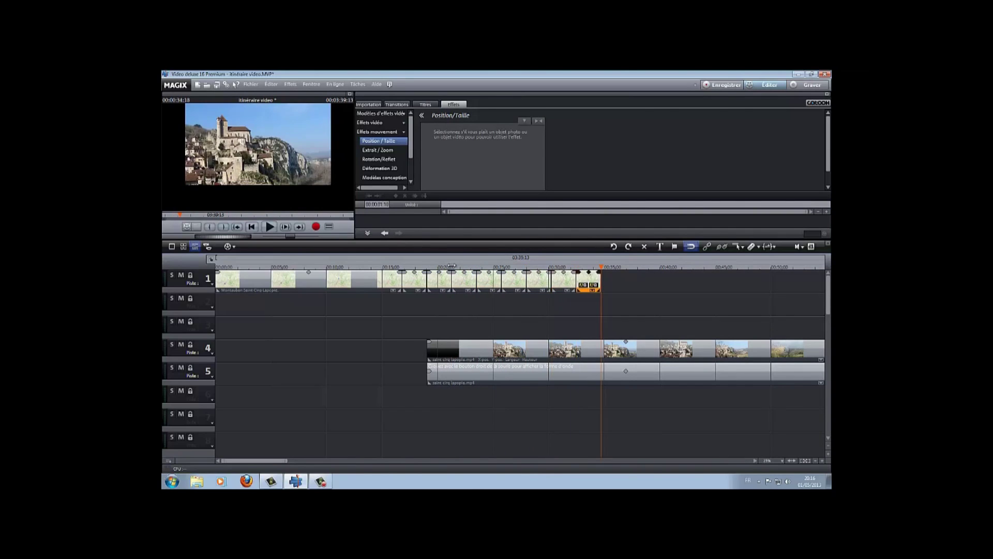
{"action": "key", "text": "ctrl+v"}
{"action": "key", "text": "ctrl+v"}
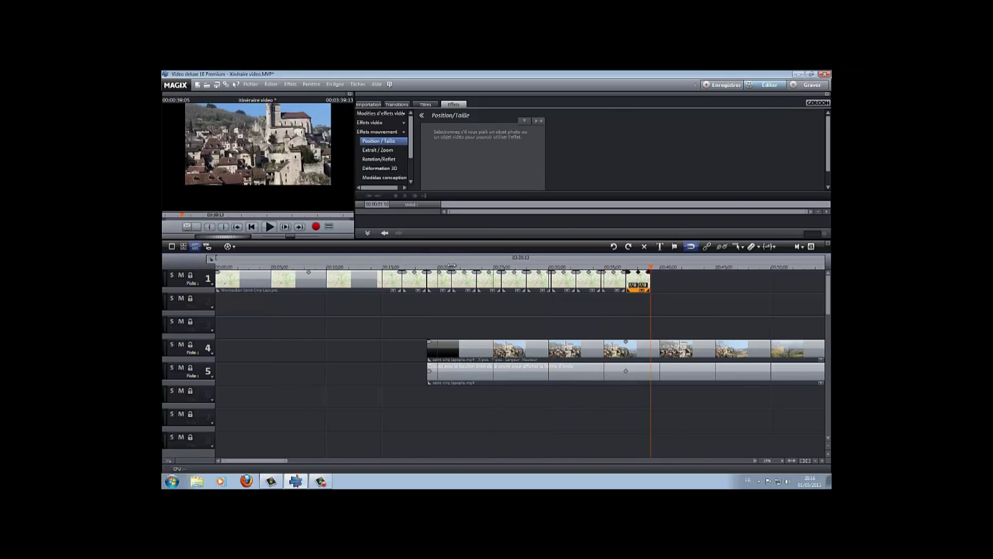
{"action": "key", "text": "ctrl+v"}
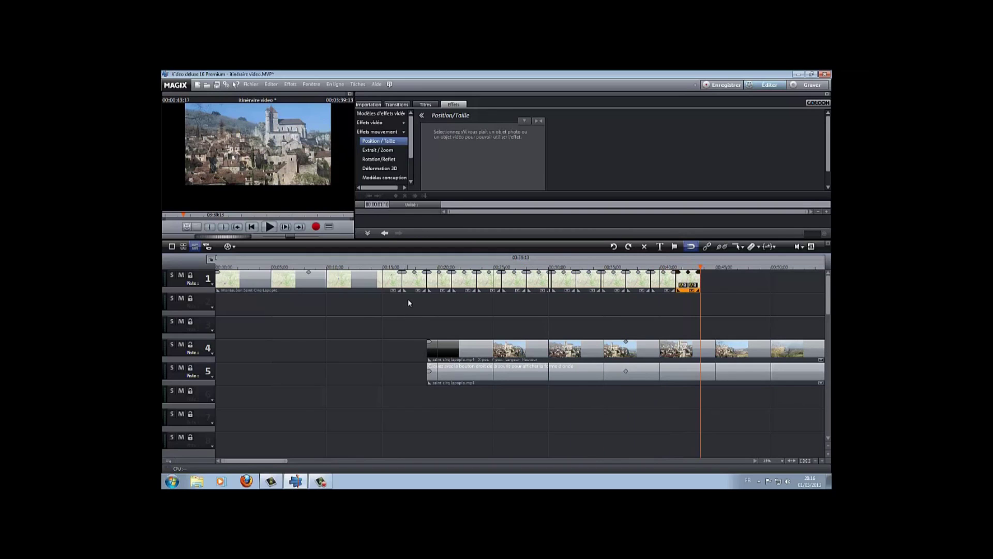
Step: Select all the short map segments on track 1 up to 00:00:43:17 and copy them together
{"action": "left_click_drag", "start_coordinate": [408, 299], "coordinate": [686, 278]}
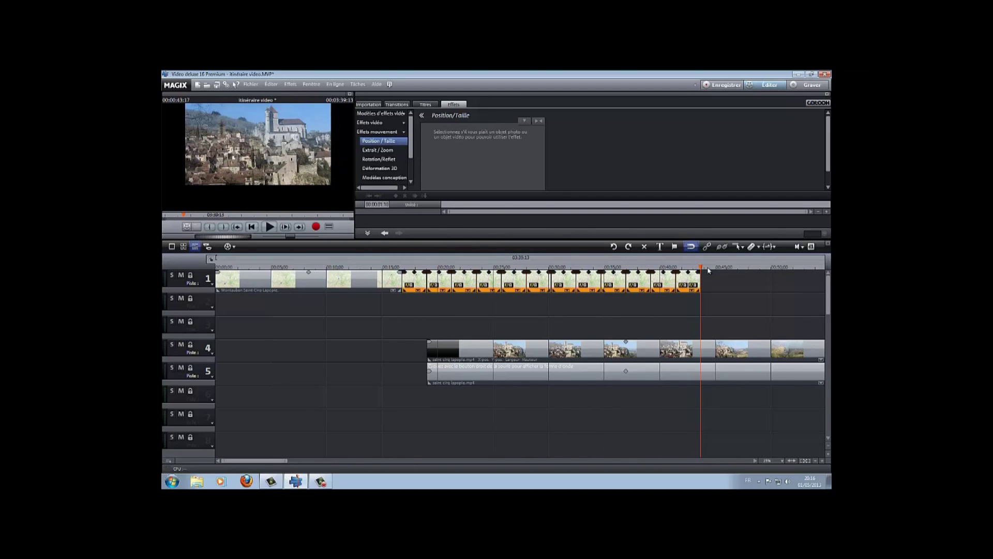
{"action": "left_click", "coordinate": [672, 283]}
{"action": "right_click", "coordinate": [672, 282]}
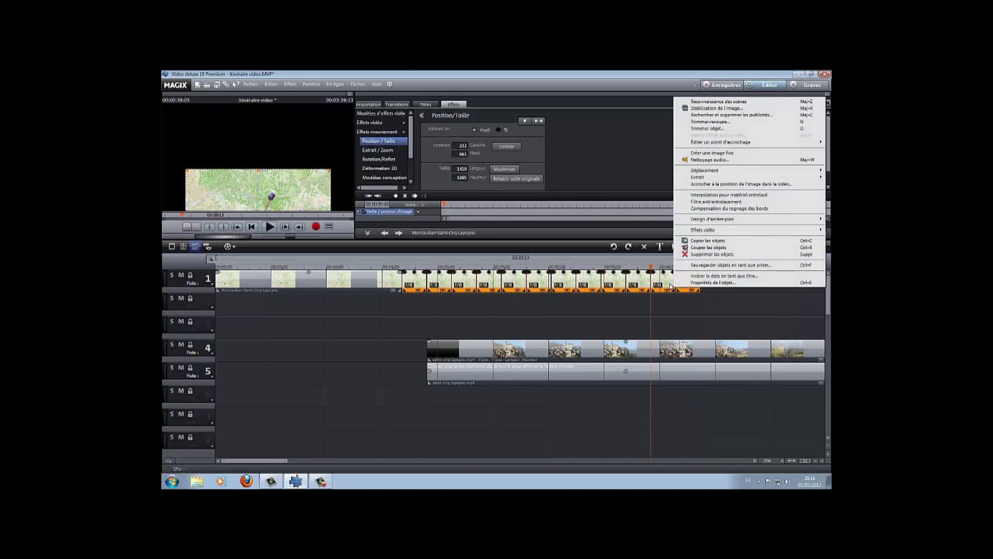
{"action": "left_click", "coordinate": [695, 239]}
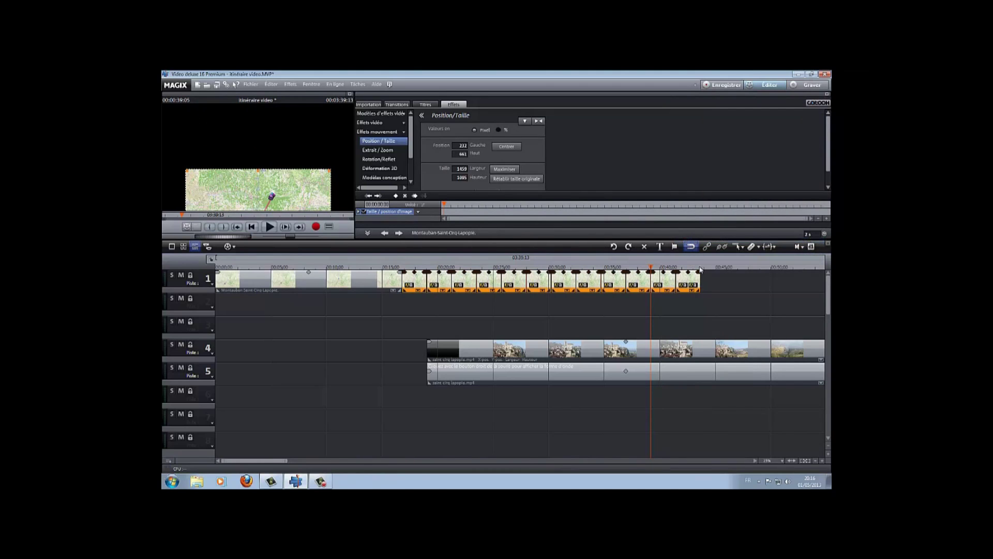
Step: Paste the copied group of map segments seven times end to end on track 1, from 00:00:43:17 to 00:03:51:21
{"action": "left_click_drag", "start_coordinate": [651, 265], "coordinate": [700, 264]}
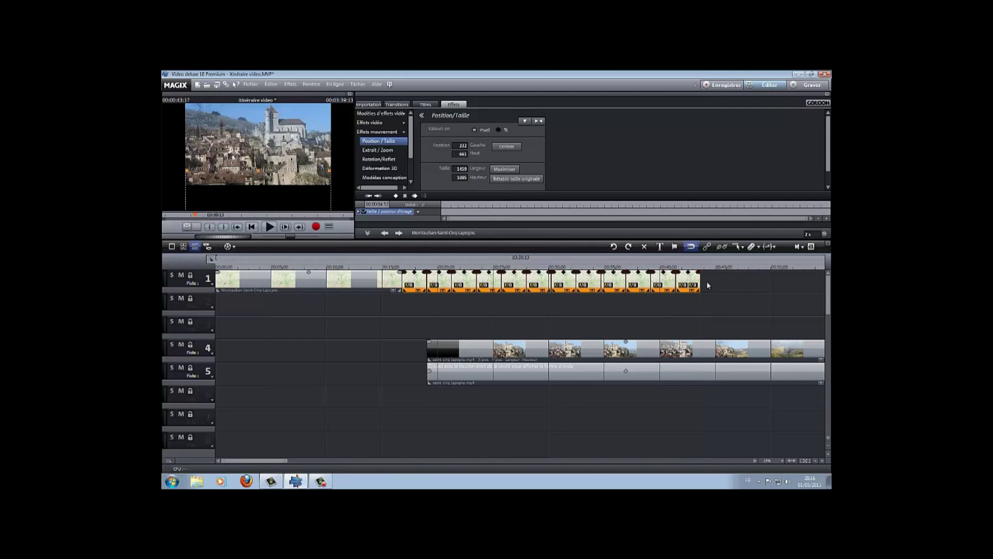
{"action": "key", "text": "ctrl+v"}
{"action": "left_click_drag", "start_coordinate": [277, 462], "coordinate": [356, 474]}
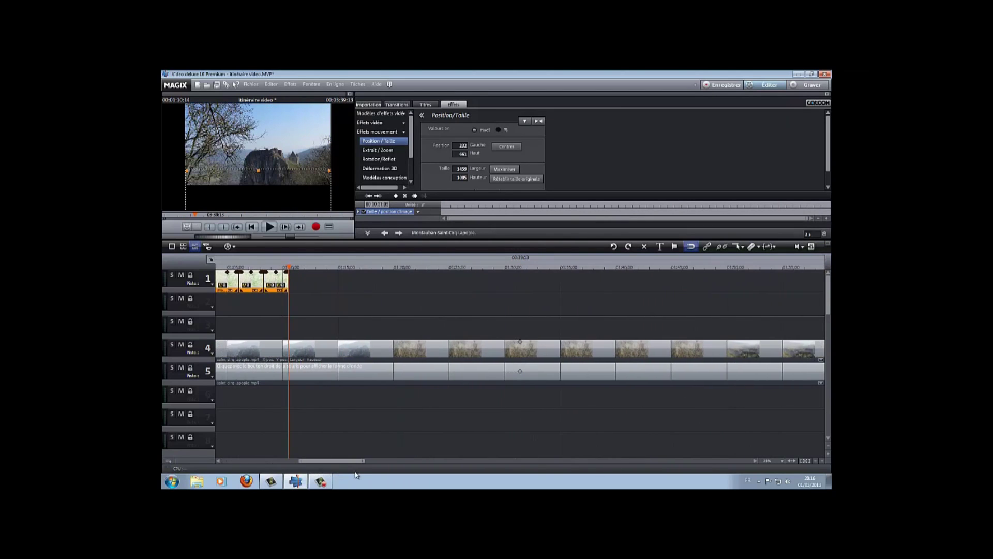
{"action": "key", "text": "ctrl+v"}
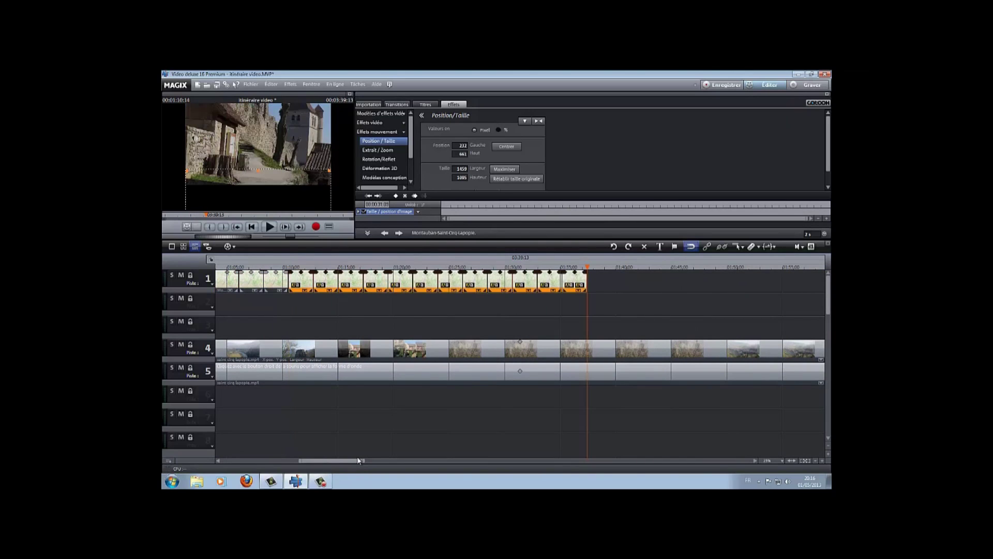
{"action": "key", "text": "ctrl+v"}
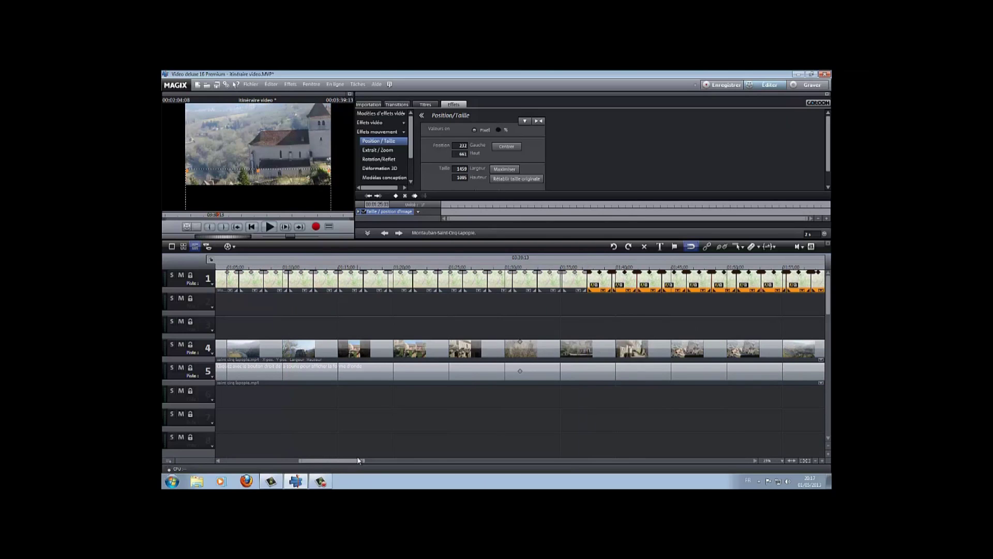
{"action": "left_click_drag", "start_coordinate": [352, 463], "coordinate": [419, 462]}
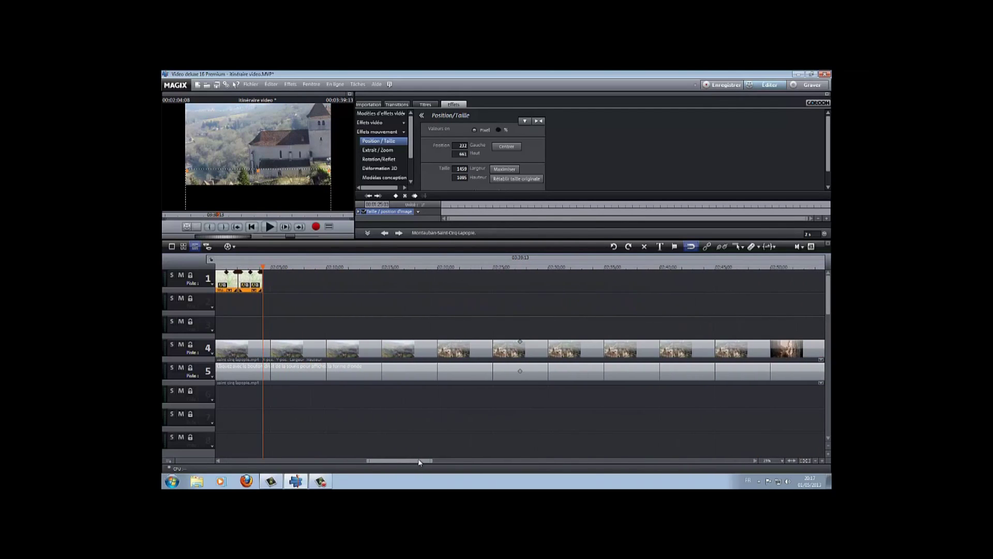
{"action": "key", "text": "ctrl+v"}
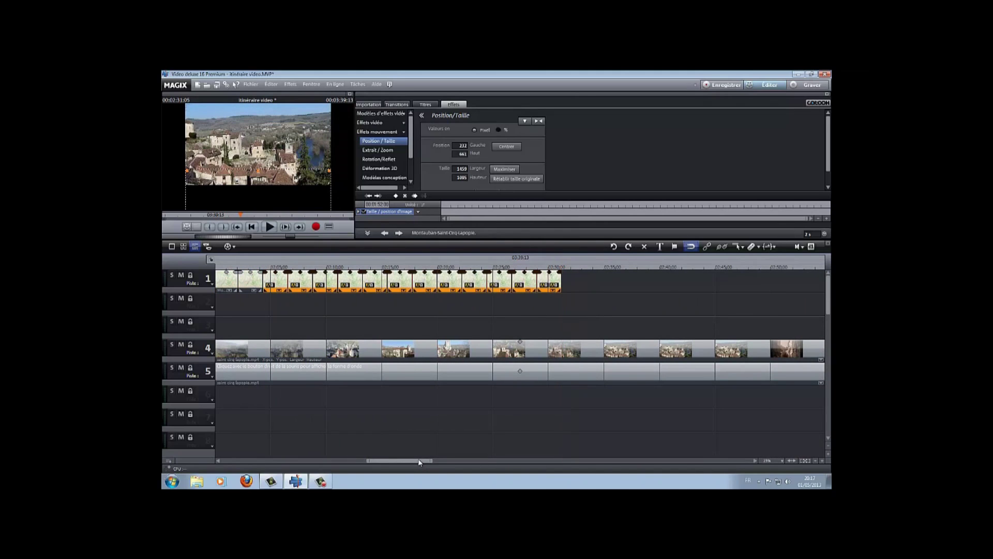
{"action": "key", "text": "ctrl+v"}
{"action": "left_click_drag", "start_coordinate": [419, 462], "coordinate": [482, 454]}
{"action": "key", "text": "ctrl+v"}
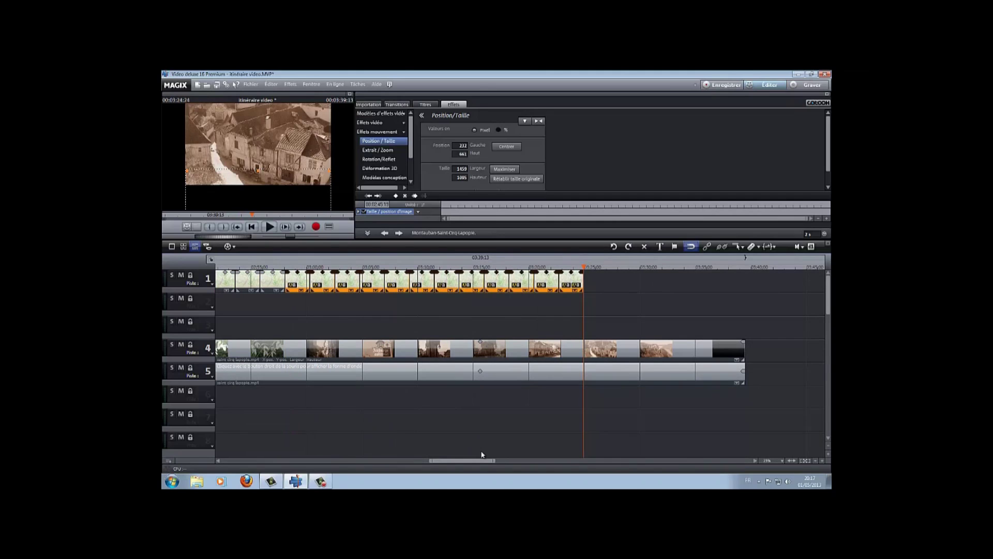
{"action": "key", "text": "ctrl+v"}
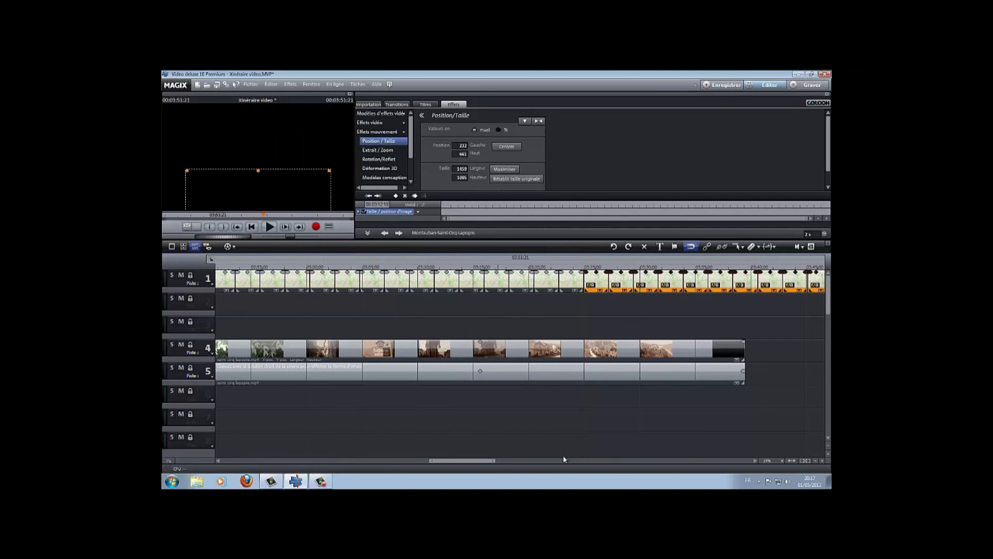
Step: Delete the last five map segments on track 1, which lie entirely beyond the end of the footage
{"action": "left_click_drag", "start_coordinate": [454, 461], "coordinate": [481, 462]}
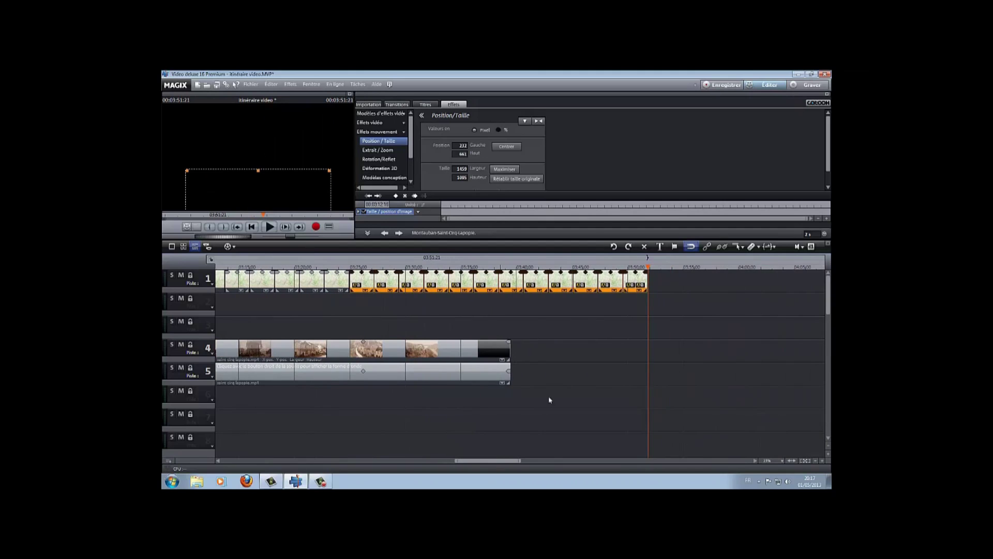
{"action": "left_click", "coordinate": [607, 329]}
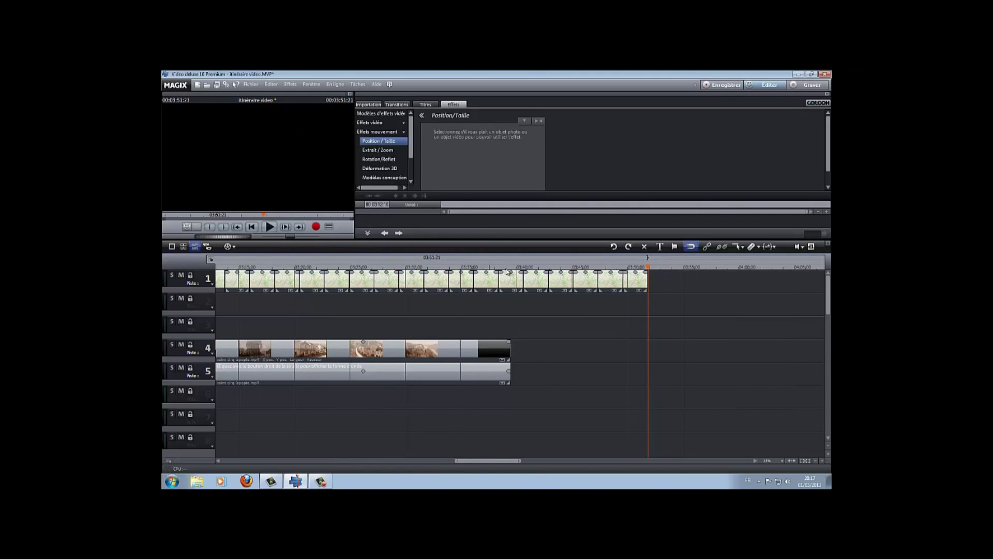
{"action": "left_click", "coordinate": [525, 273]}
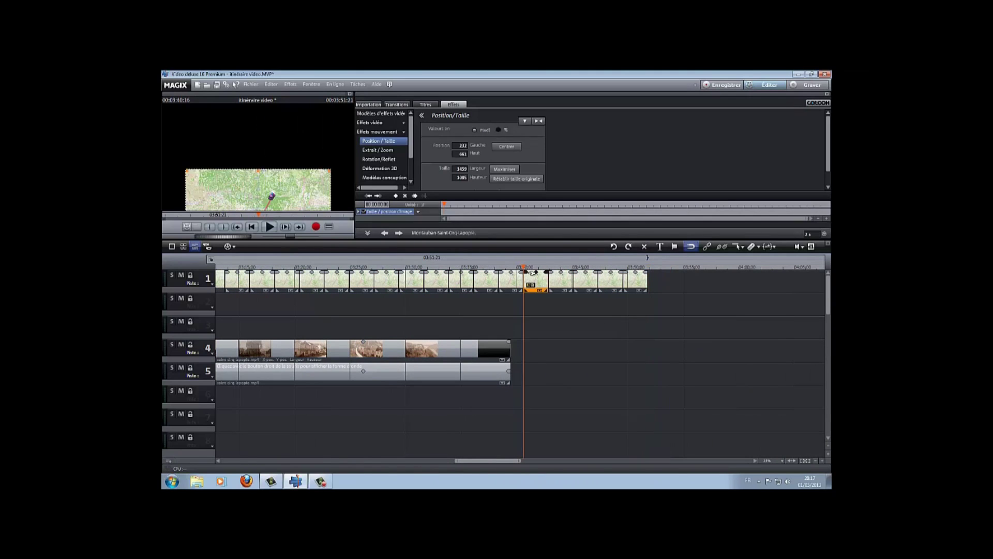
{"action": "left_click", "coordinate": [566, 284], "text": "ctrl"}
{"action": "left_click", "coordinate": [589, 284], "text": "ctrl"}
{"action": "left_click", "coordinate": [614, 284], "text": "ctrl"}
{"action": "left_click", "coordinate": [640, 284], "text": "ctrl"}
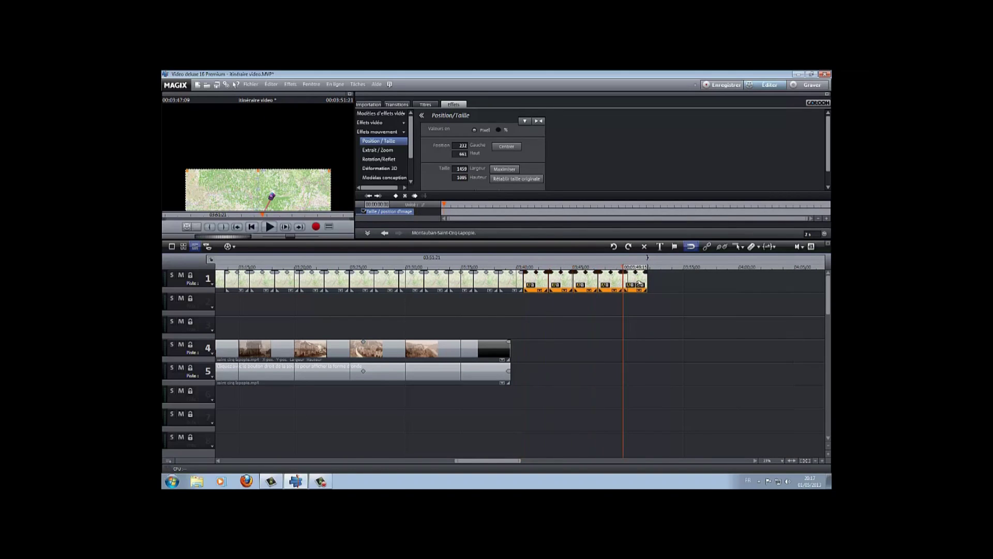
{"action": "key", "text": "Delete"}
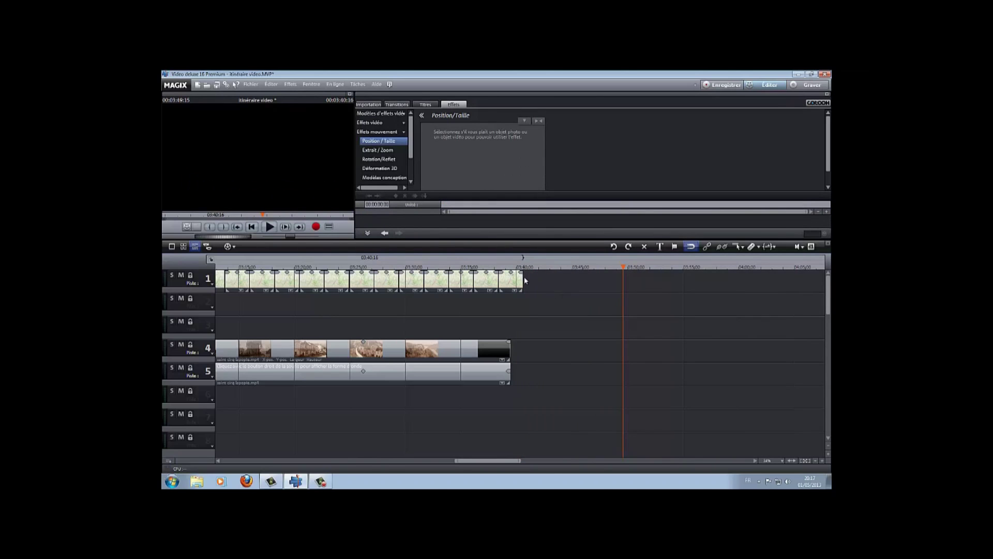
Step: Trim the last map segment to end with the footage at 00:03:39:13, and check the combined image at 00:03:28:08
{"action": "left_click_drag", "start_coordinate": [522, 277], "coordinate": [505, 267]}
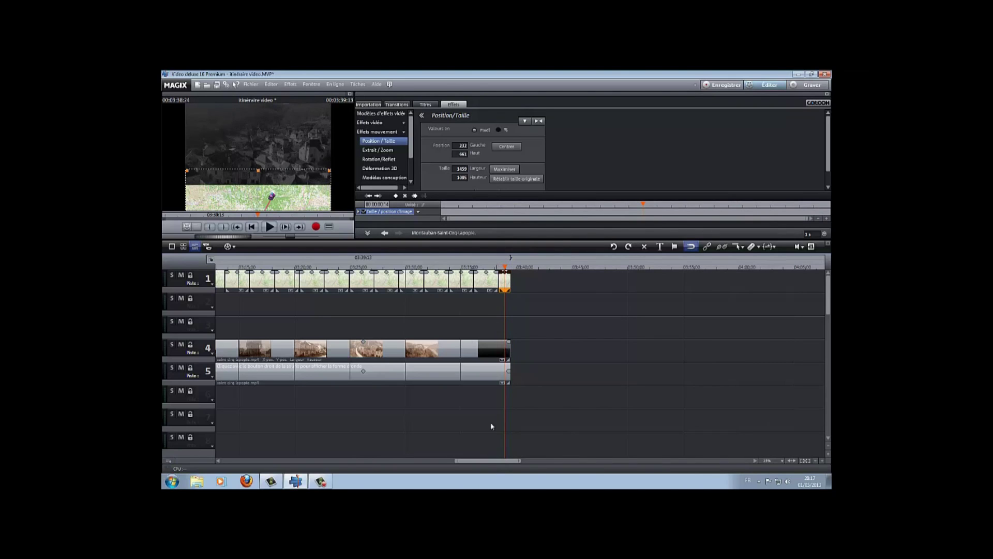
{"action": "left_click_drag", "start_coordinate": [503, 269], "coordinate": [386, 282]}
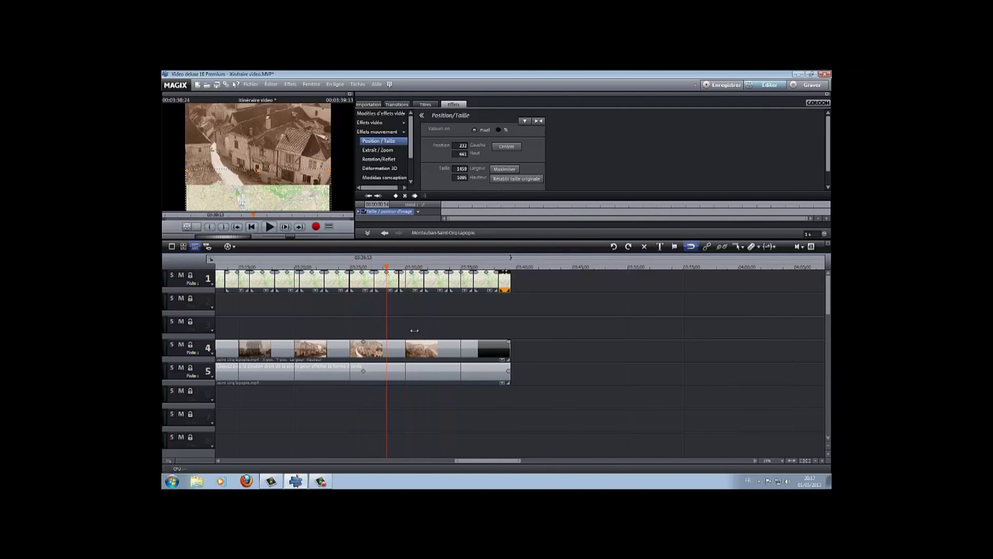
{"action": "left_click_drag", "start_coordinate": [482, 465], "coordinate": [226, 475]}
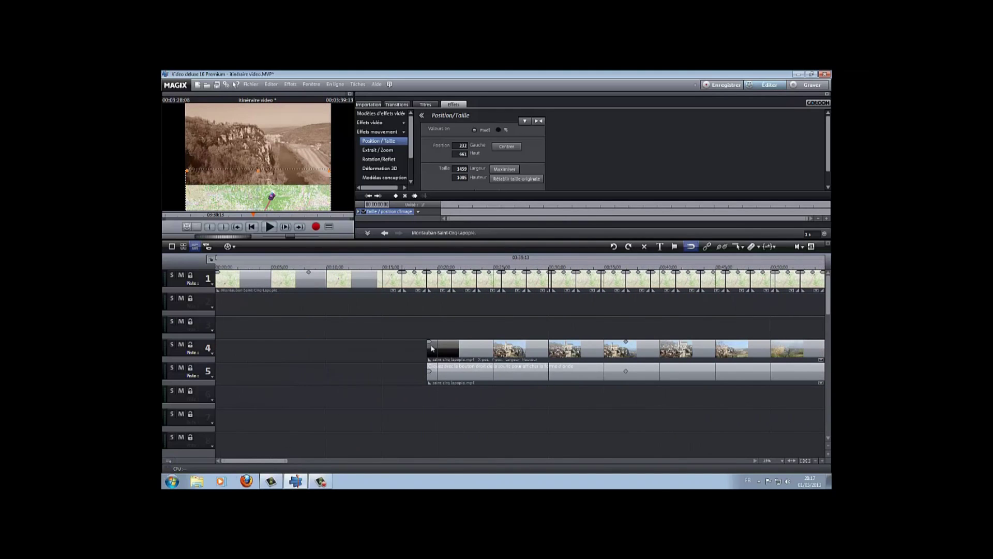
Step: Play the map section just before the footage, starting at 00:00:16:20, with its first short segment selected
{"action": "left_click", "coordinate": [462, 320]}
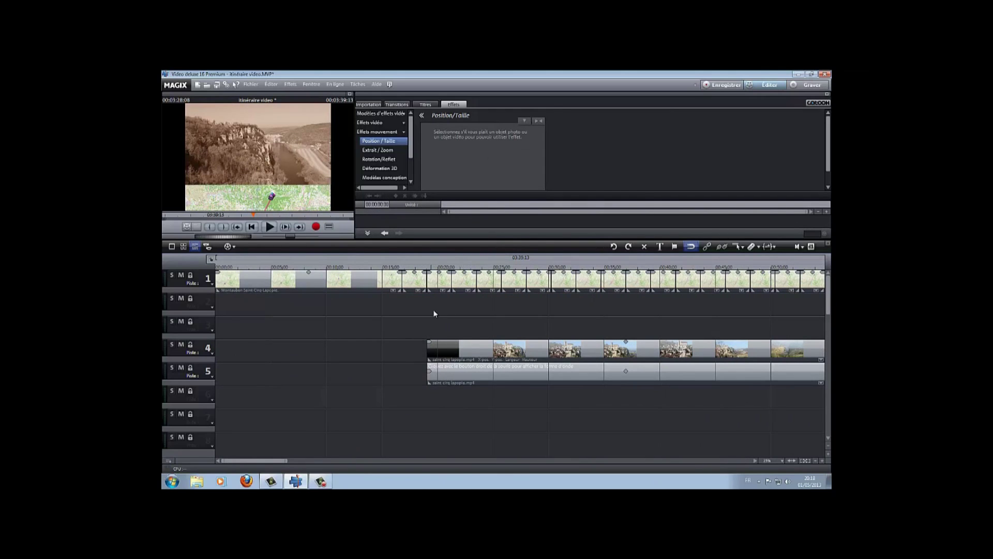
{"action": "left_click", "coordinate": [402, 269]}
{"action": "left_click", "coordinate": [417, 277]}
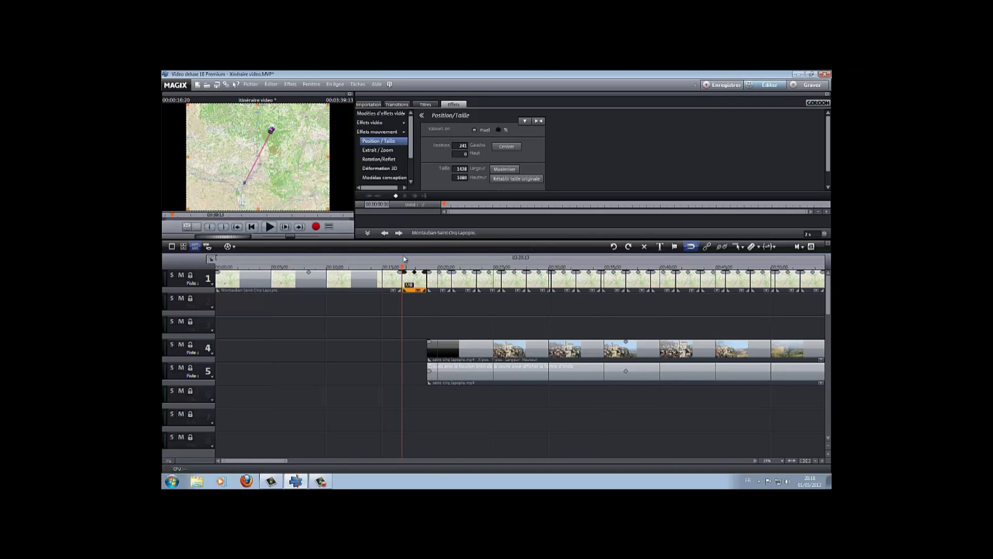
{"action": "left_click", "coordinate": [274, 229]}
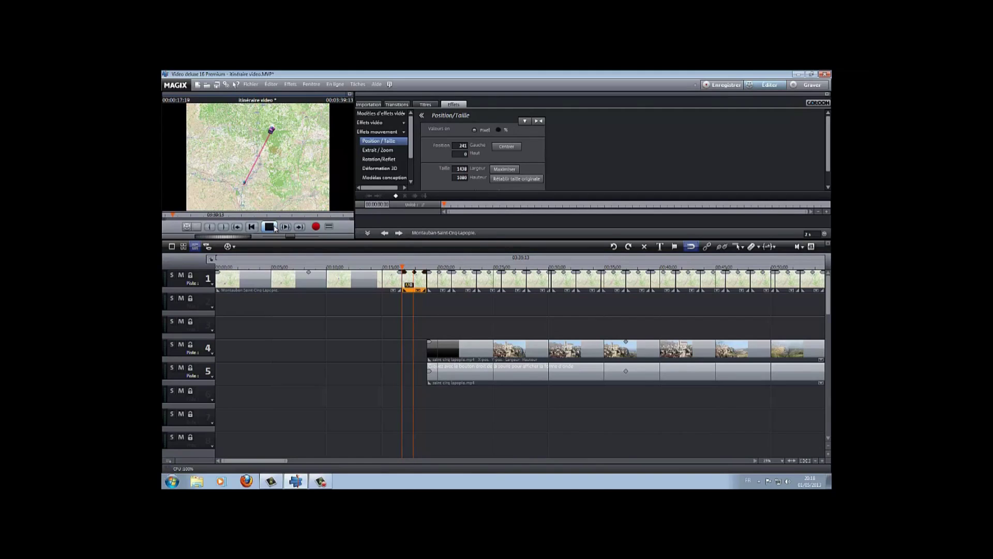
{"action": "left_click", "coordinate": [275, 229]}
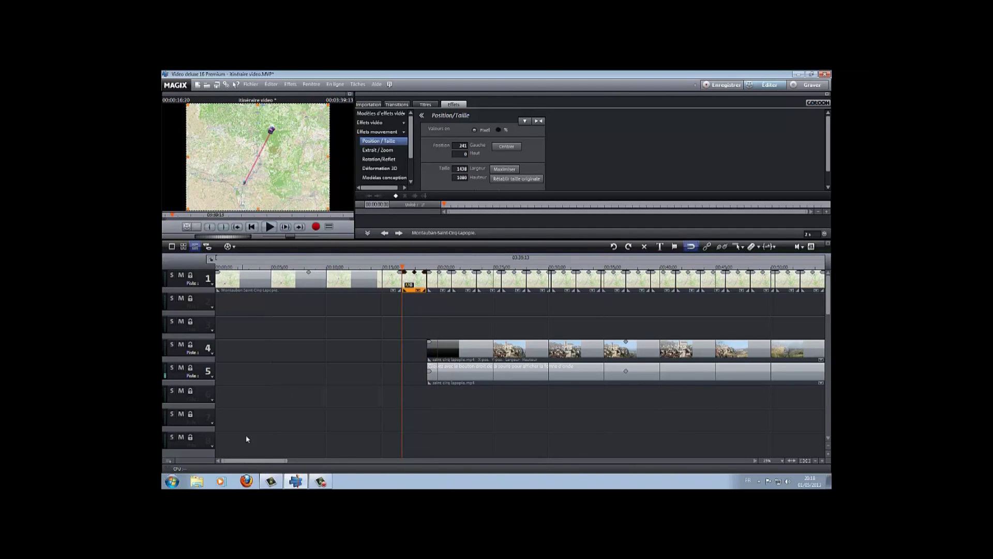
Step: Return to the start of the project and open the Téléchargements folder in the media import browser
{"action": "left_click", "coordinate": [219, 290]}
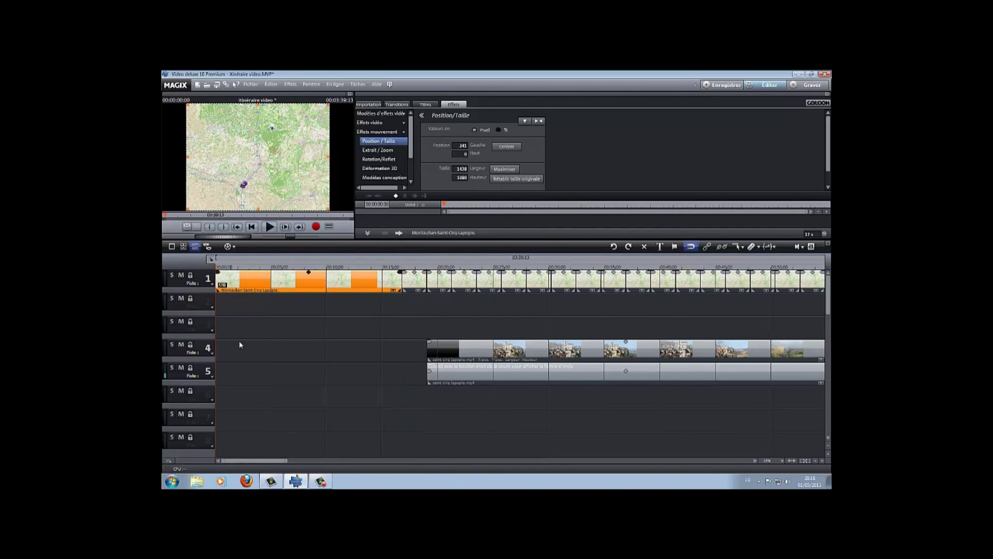
{"action": "left_click", "coordinate": [382, 105]}
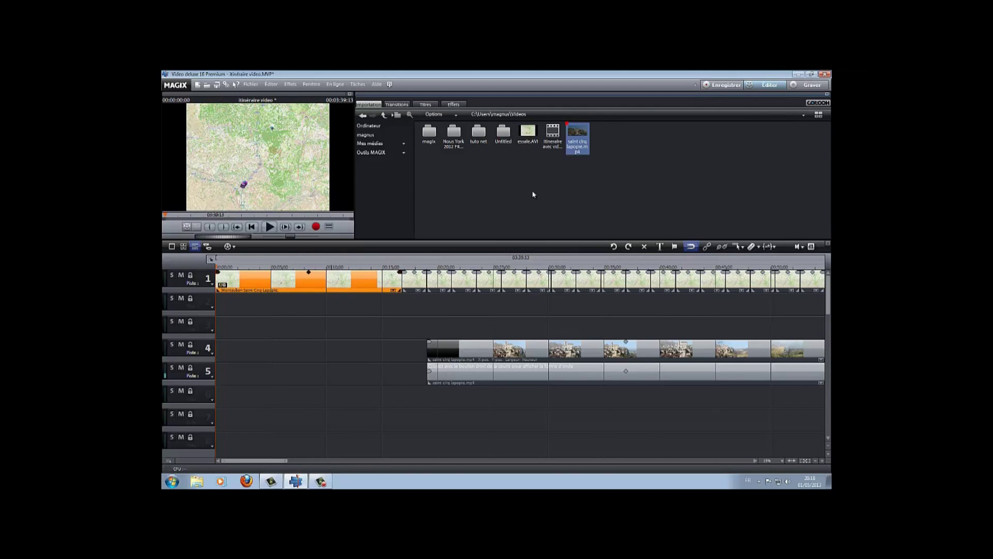
{"action": "left_click", "coordinate": [372, 127]}
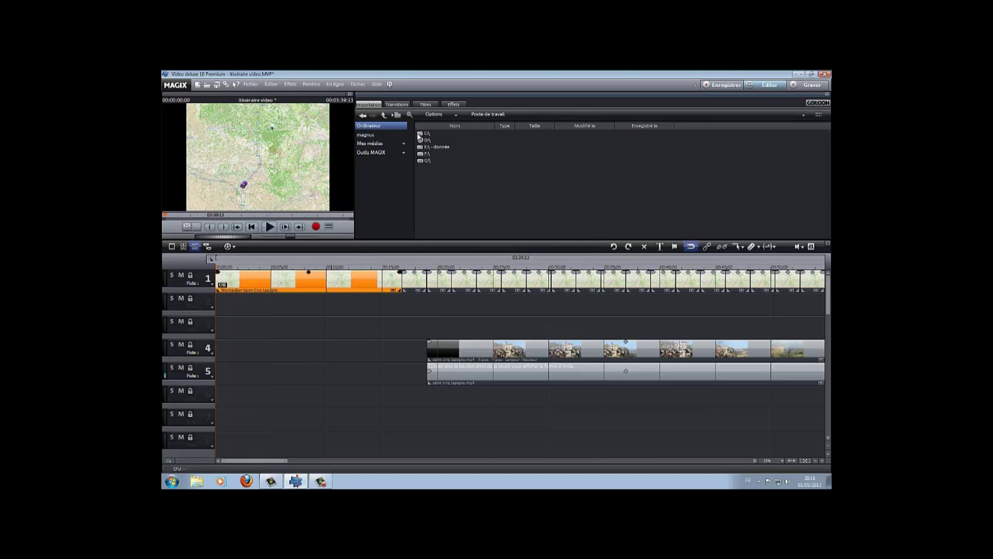
{"action": "left_click", "coordinate": [366, 134]}
{"action": "left_click", "coordinate": [444, 208]}
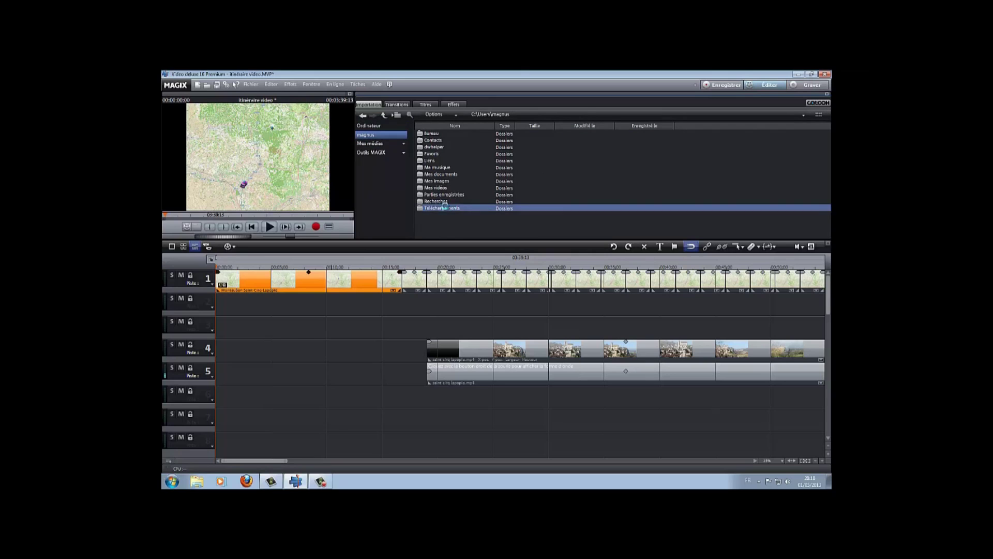
{"action": "double_click", "coordinate": [444, 207]}
{"action": "left_click_drag", "start_coordinate": [442, 172], "coordinate": [240, 319]}
{"action": "right_click", "coordinate": [241, 323]}
{"action": "left_click", "coordinate": [247, 385]}
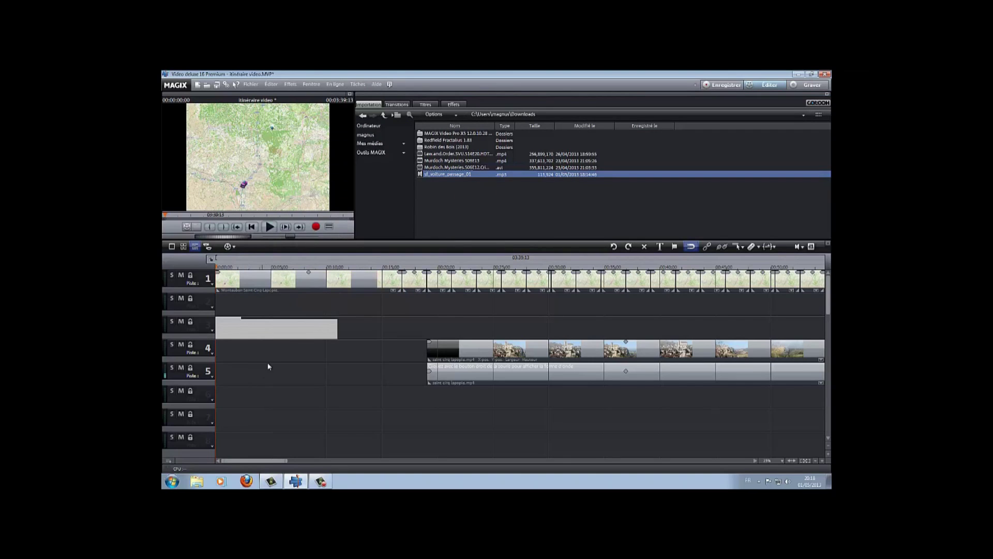
{"action": "key", "text": "space"}
{"action": "key", "text": "space"}
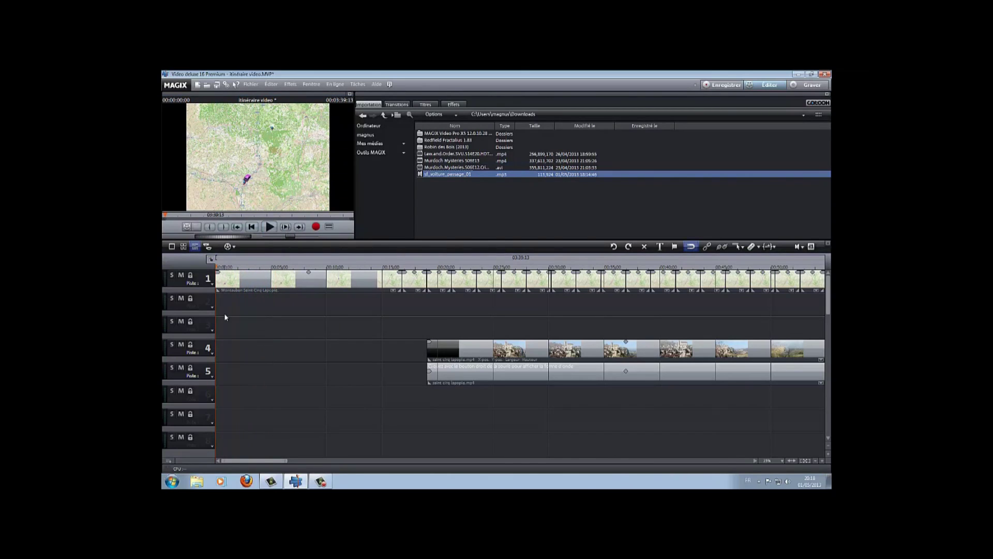
Step: Insert the sf_voiture_passage_01 sound at the start of track 3 and play it with the map route
{"action": "left_click_drag", "start_coordinate": [441, 177], "coordinate": [247, 329]}
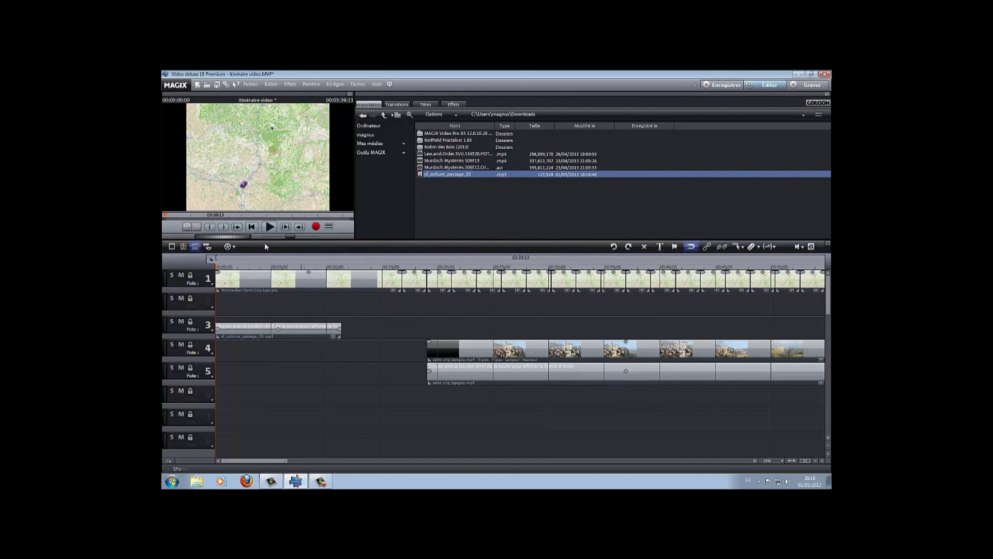
{"action": "left_click", "coordinate": [270, 227]}
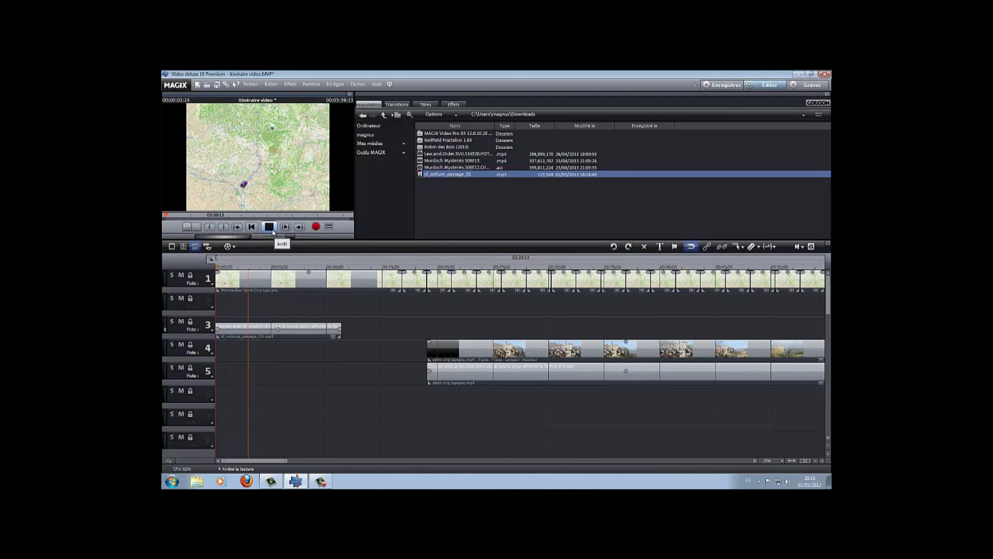
{"action": "left_click", "coordinate": [269, 227]}
Step: Add a second sf_voiture_passage_01 on track 6 from about 00:00:10, fading out the first copy and fading in the second where they overlap
{"action": "left_click_drag", "start_coordinate": [448, 175], "coordinate": [354, 346]}
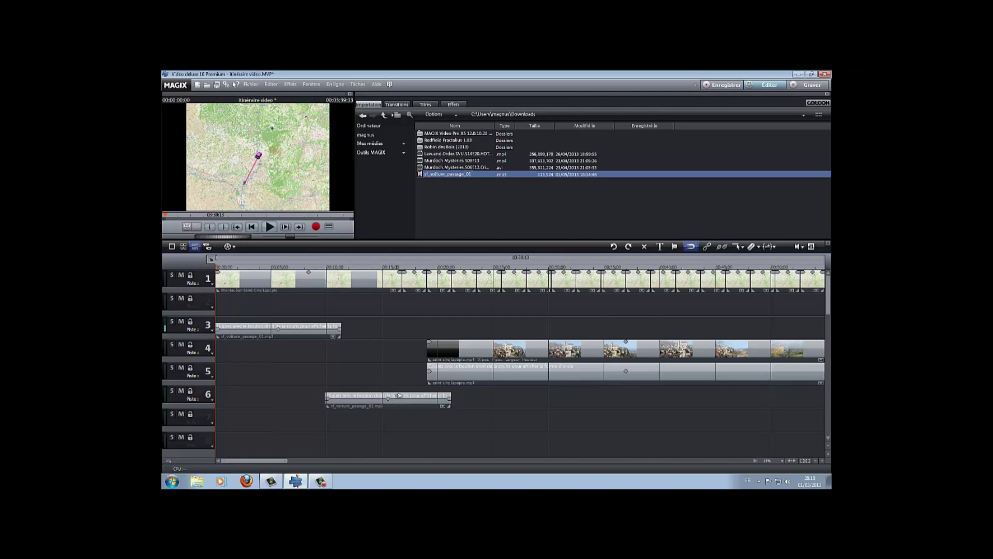
{"action": "left_click", "coordinate": [331, 332]}
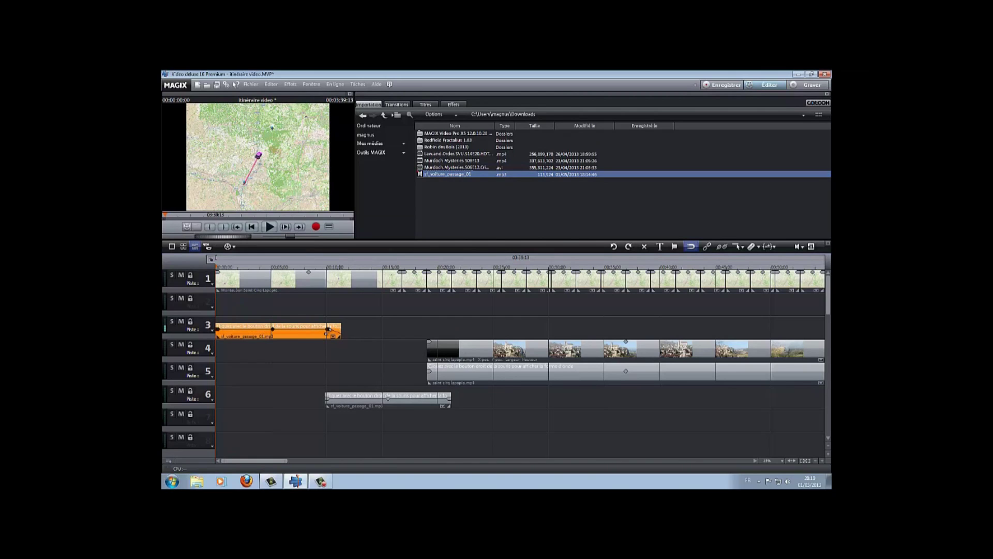
{"action": "left_click", "coordinate": [330, 398]}
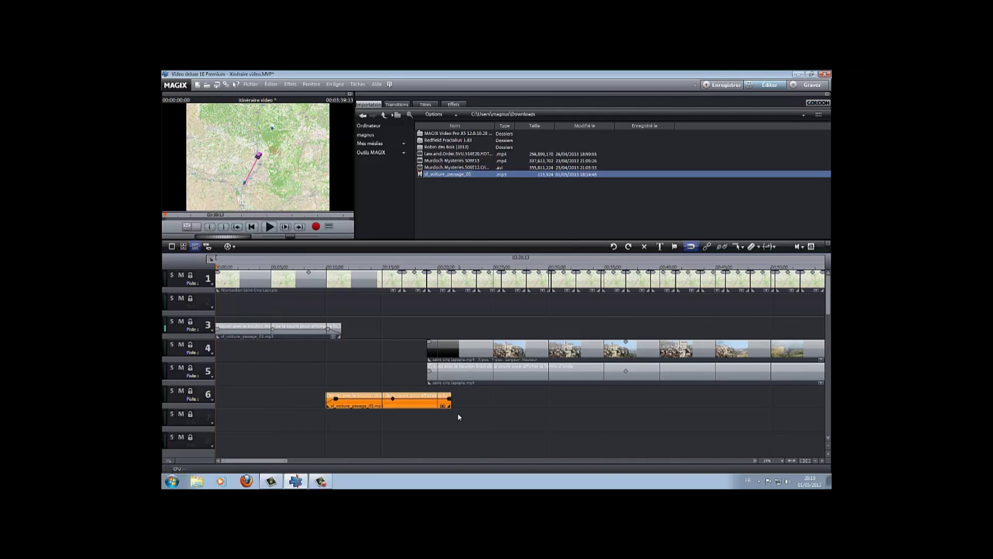
Step: Shorten the second car sound to end at about 00:00:20 with a fade-out, and play the sequence from the start
{"action": "left_click_drag", "start_coordinate": [452, 406], "coordinate": [419, 398]}
{"action": "left_click", "coordinate": [221, 333]}
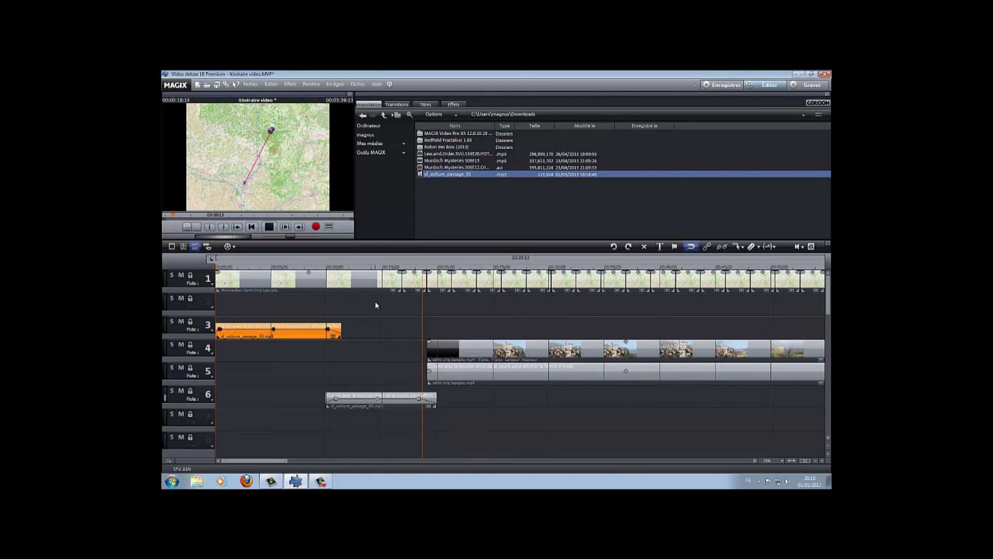
Step: Stop playback and set the title style for the map route to the Brussels font in red, bold and italic
{"action": "left_click", "coordinate": [269, 226]}
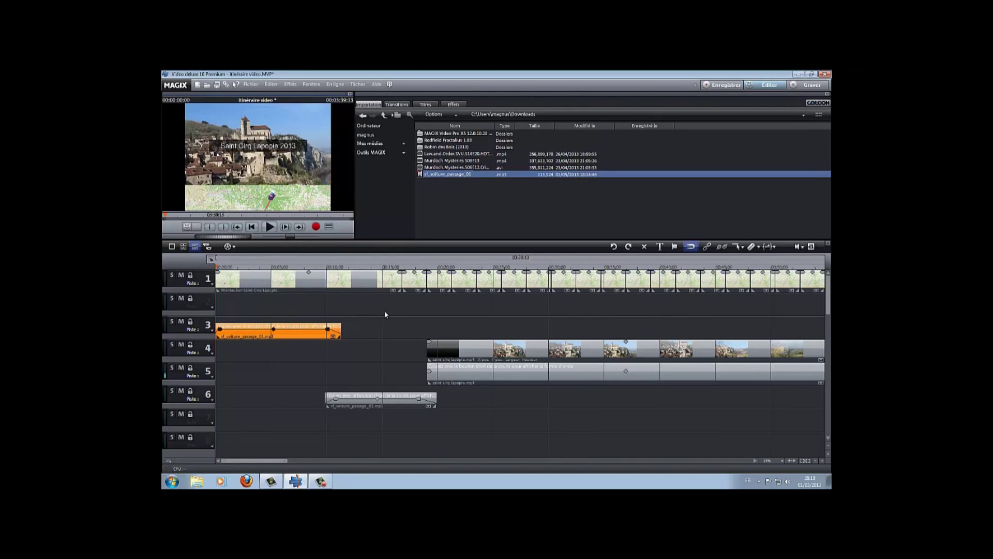
{"action": "left_click", "coordinate": [427, 104]}
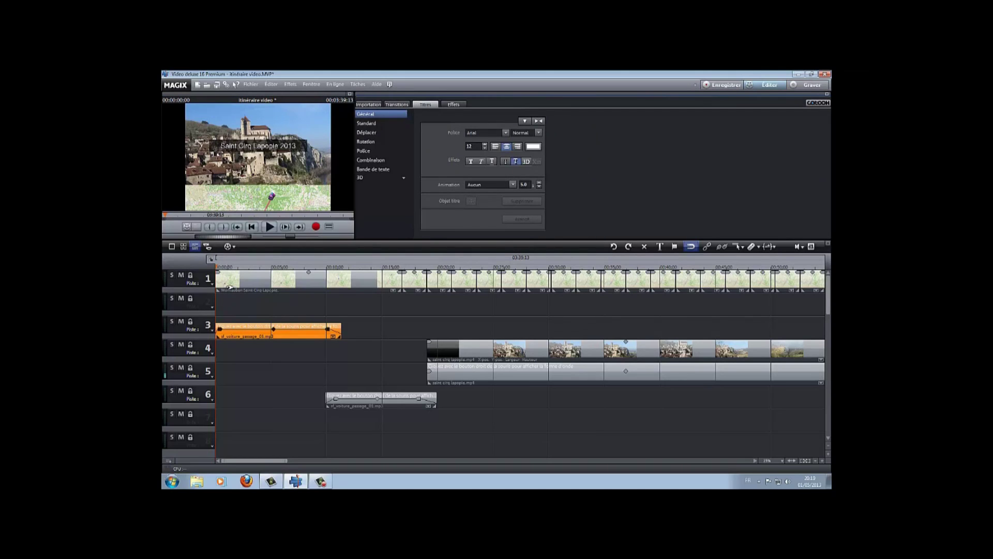
{"action": "left_click", "coordinate": [229, 287]}
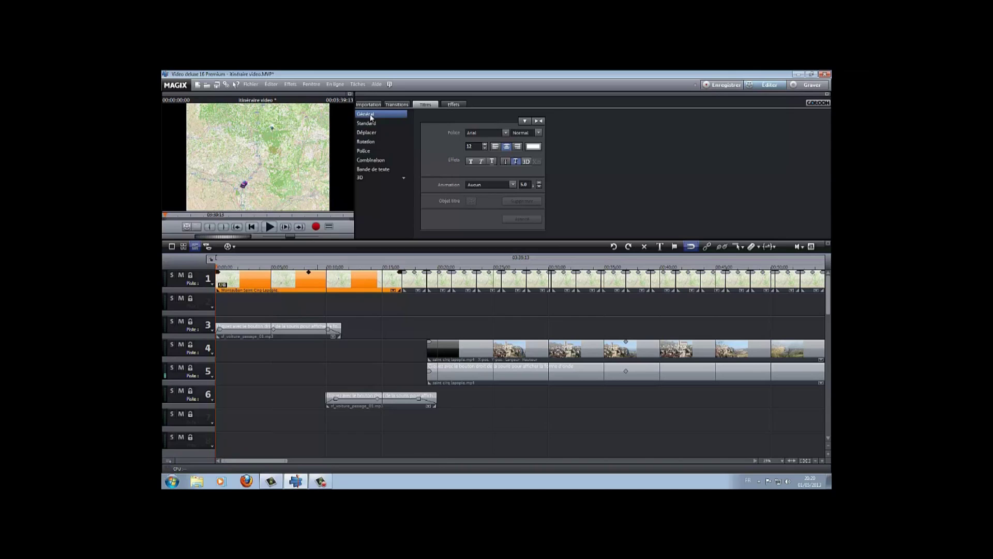
{"action": "left_click", "coordinate": [506, 133]}
{"action": "scroll", "coordinate": [484, 192], "scroll_direction": "down", "scroll_amount": 3}
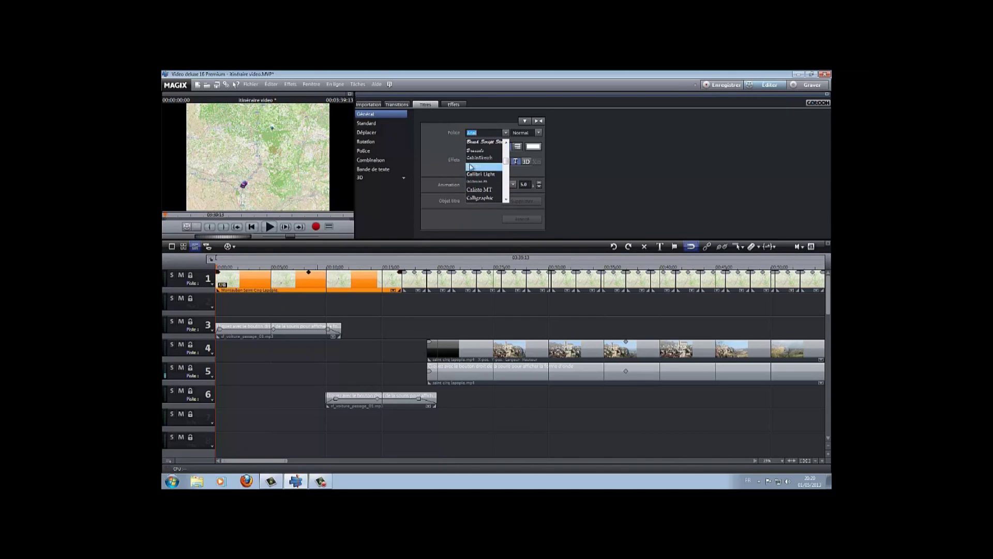
{"action": "left_click", "coordinate": [478, 150]}
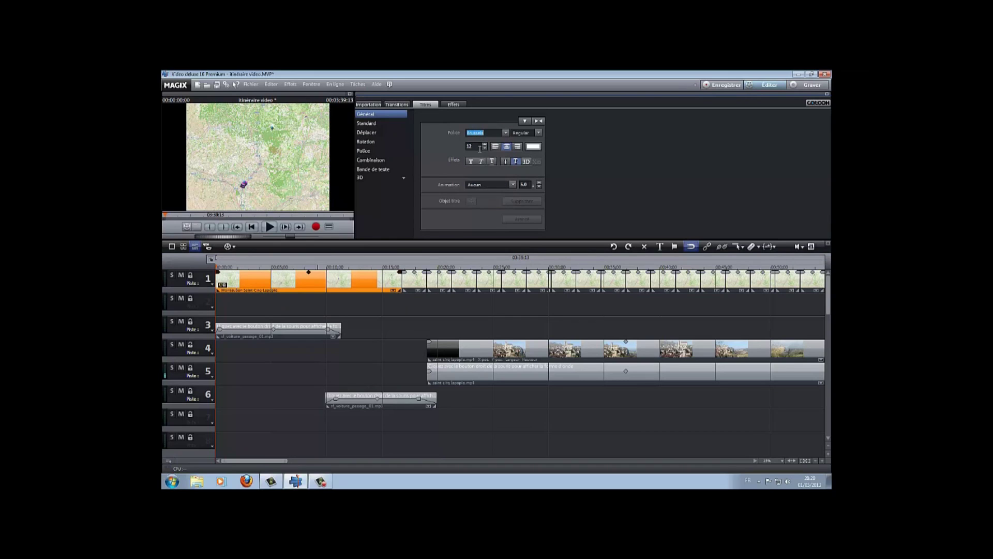
{"action": "left_click", "coordinate": [537, 148]}
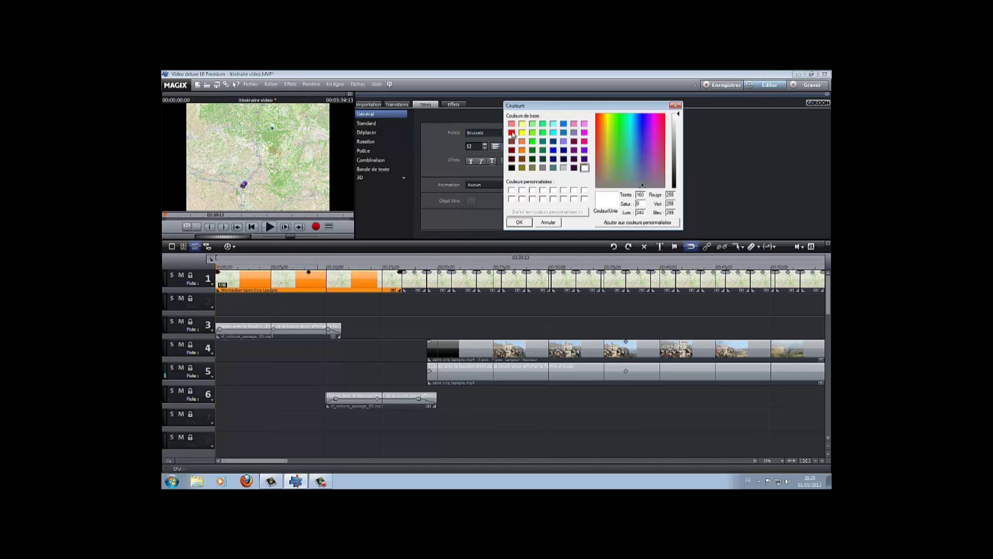
{"action": "left_click", "coordinate": [520, 222]}
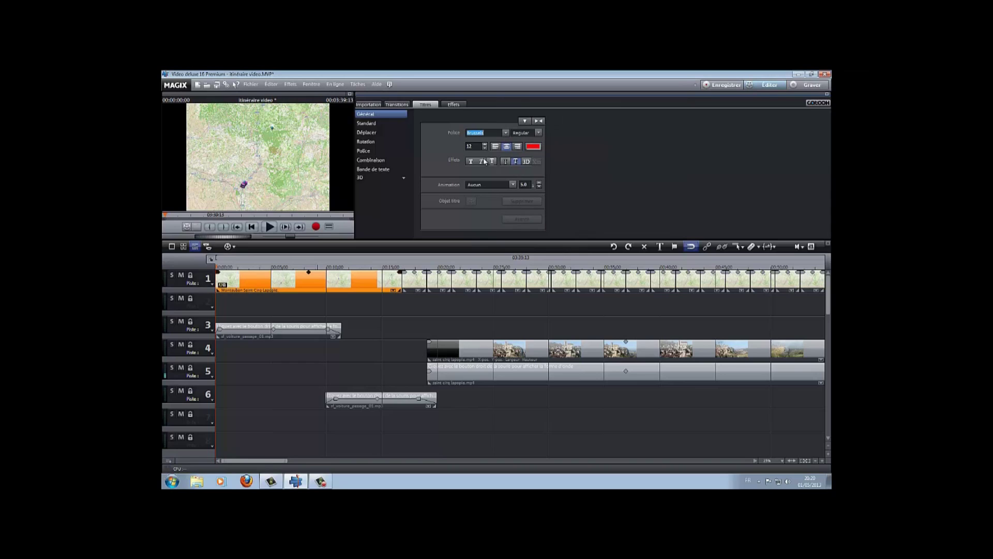
{"action": "left_click", "coordinate": [481, 162]}
Step: Add the title "Montauban (82)" at the start of the map route and place it just beside the departure pin
{"action": "left_click", "coordinate": [262, 185]}
{"action": "left_click_drag", "start_coordinate": [272, 185], "coordinate": [259, 190]}
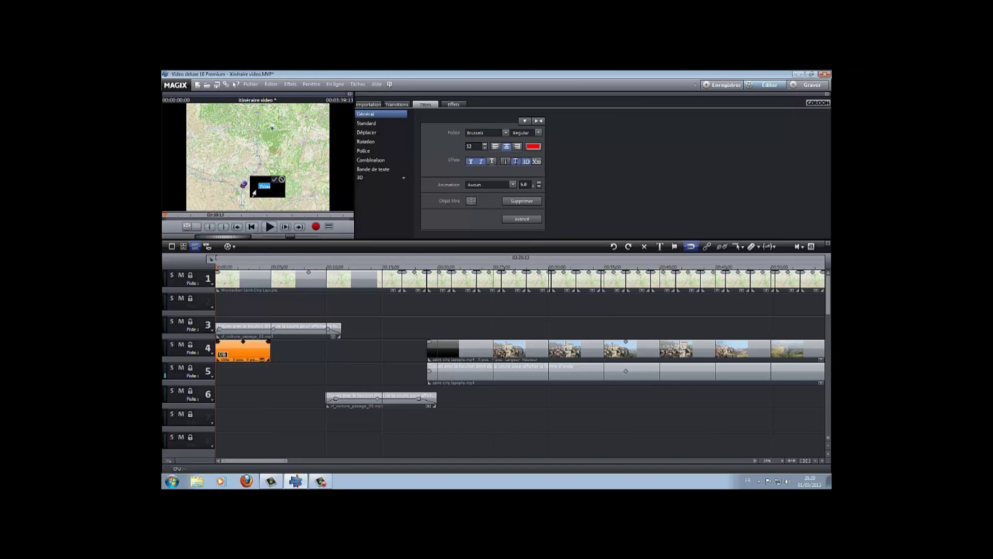
{"action": "type", "text": "Montauban"}
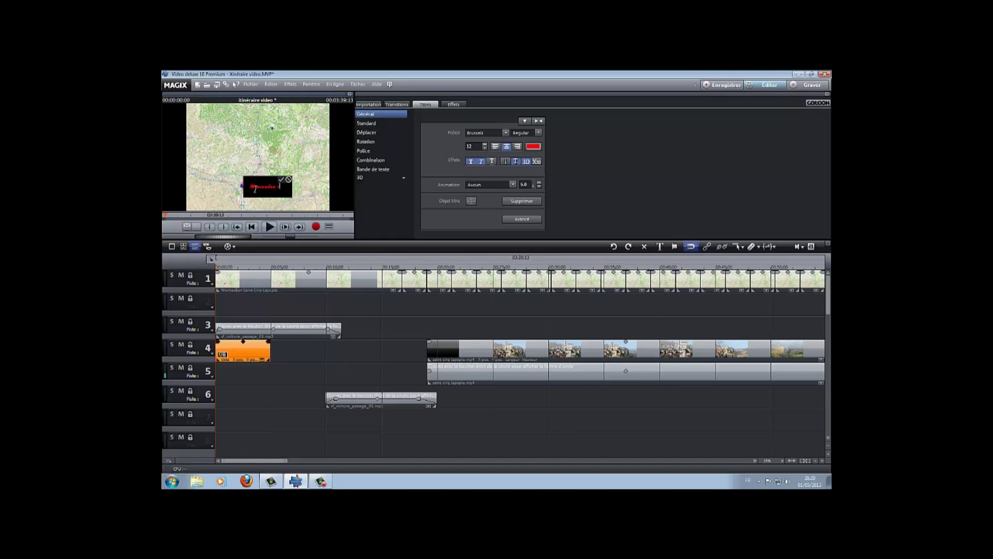
{"action": "type", "text": " (82)"}
{"action": "left_click", "coordinate": [285, 180]}
{"action": "left_click_drag", "start_coordinate": [271, 184], "coordinate": [269, 183]}
{"action": "left_click", "coordinate": [272, 195]}
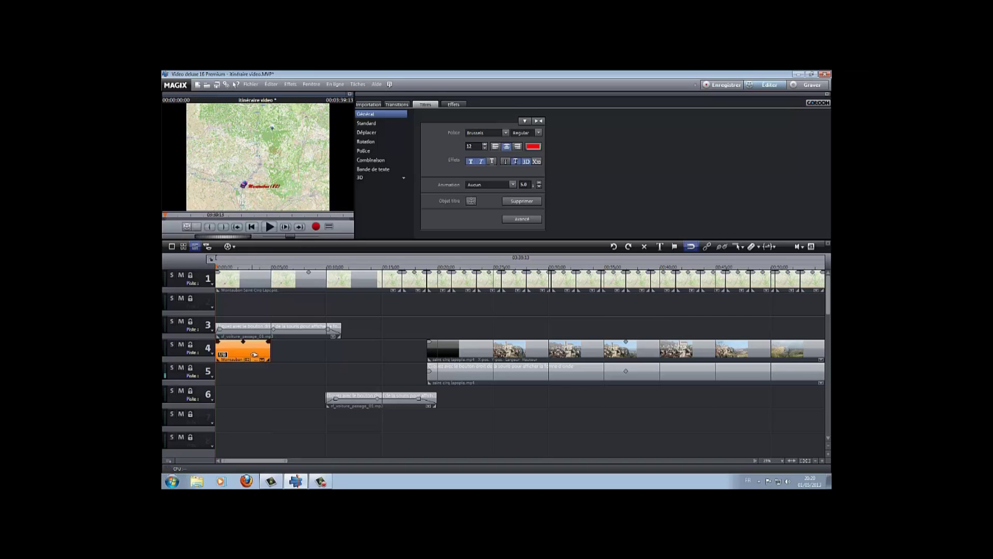
Step: Paste a copy of the Montauban title on track 4 at about 00:00:12:21 and place it beside the arrival point on the map
{"action": "left_click", "coordinate": [254, 355]}
{"action": "right_click", "coordinate": [254, 355]}
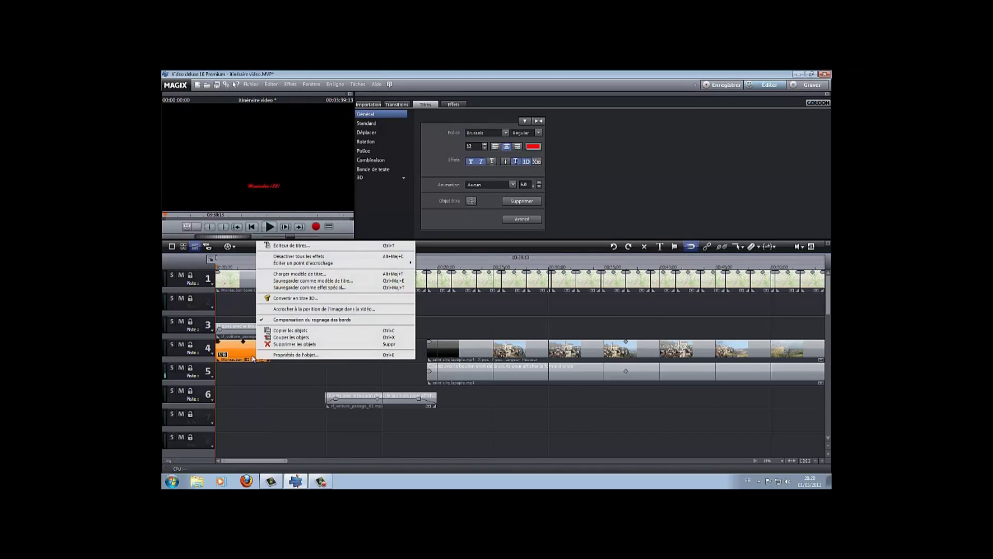
{"action": "left_click", "coordinate": [282, 331]}
{"action": "left_click", "coordinate": [351, 267]}
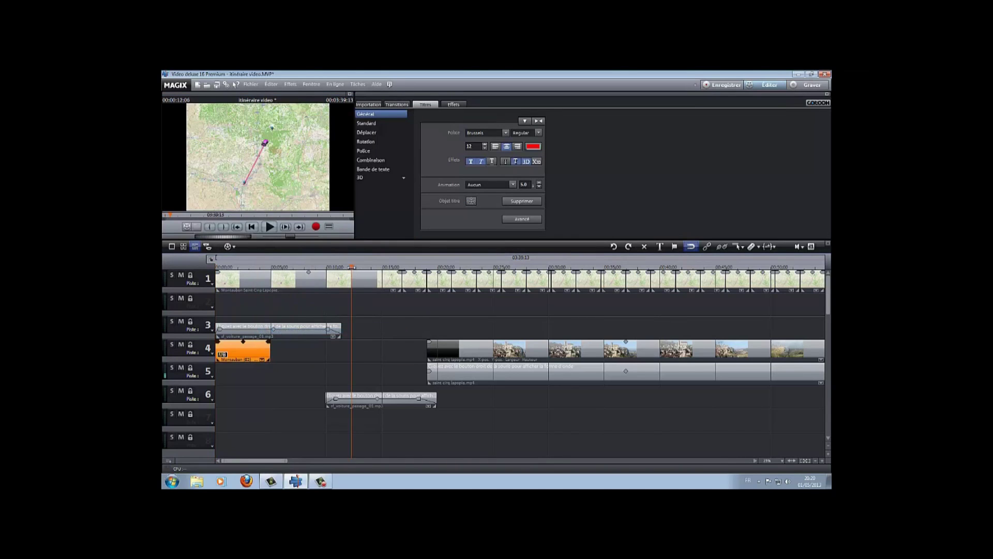
{"action": "right_click", "coordinate": [358, 347]}
{"action": "left_click", "coordinate": [377, 356]}
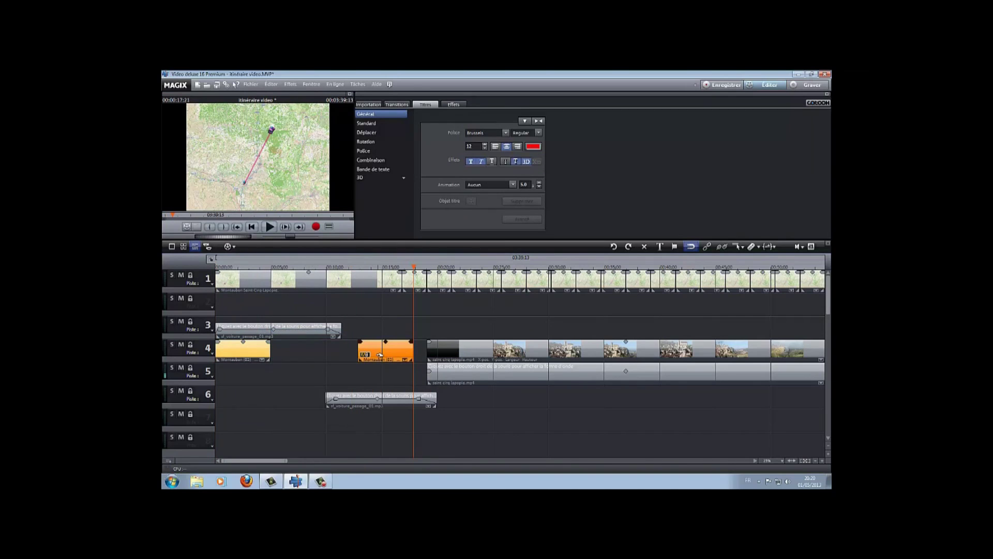
{"action": "left_click", "coordinate": [380, 355]}
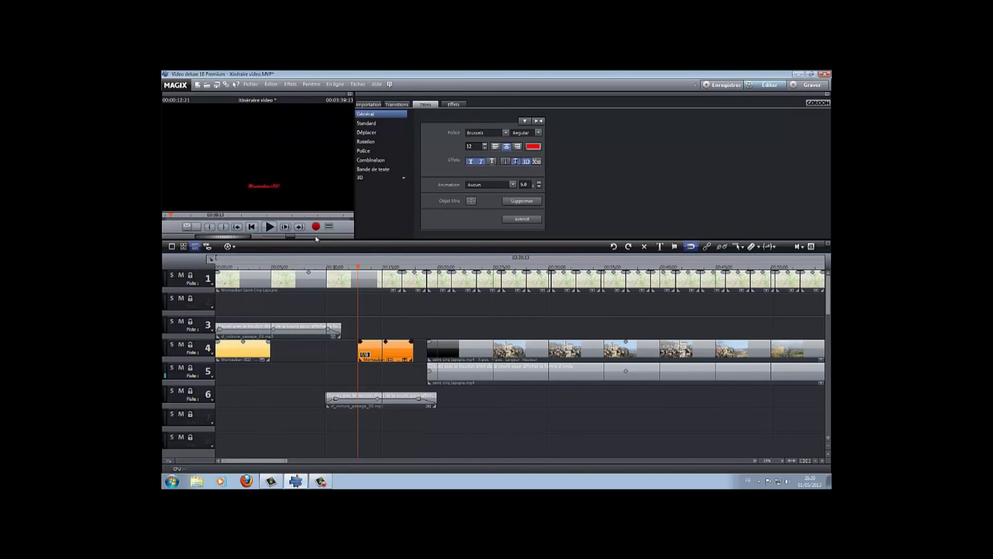
{"action": "left_click", "coordinate": [264, 187]}
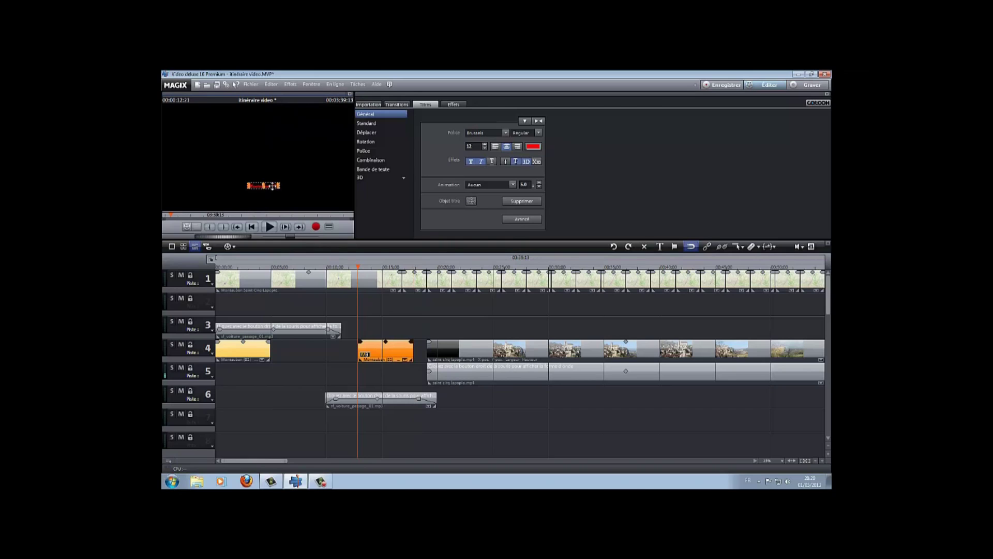
{"action": "left_click_drag", "start_coordinate": [272, 185], "coordinate": [301, 129]}
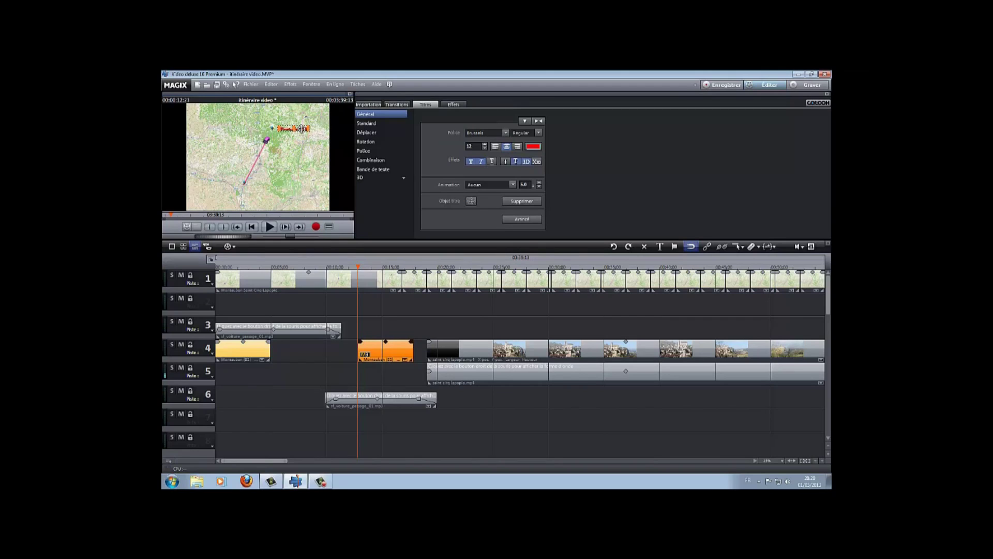
Step: Change the copied title's text to "Saint Cirq Lapopie (46)" and align it next to the arrival pin
{"action": "double_click", "coordinate": [301, 130]}
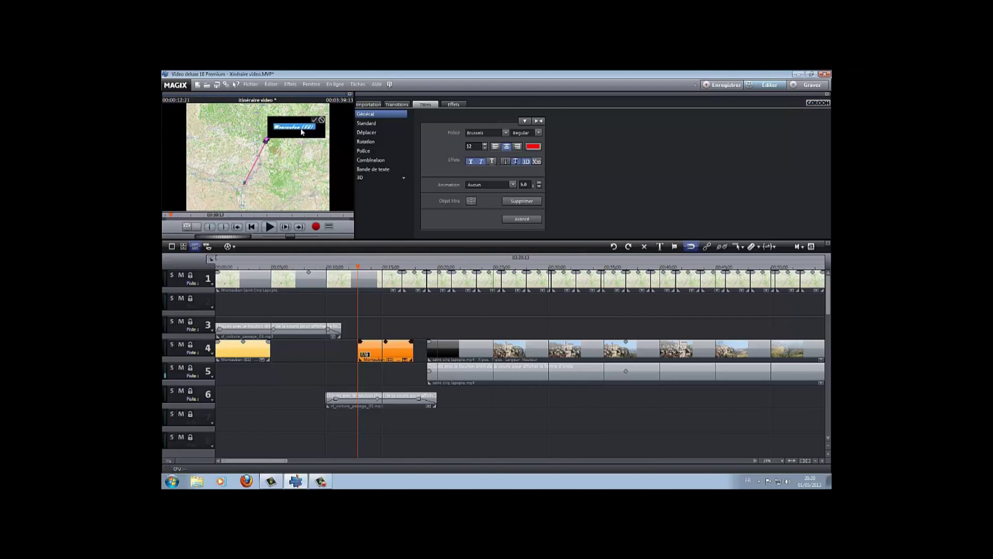
{"action": "type", "text": "Sain"}
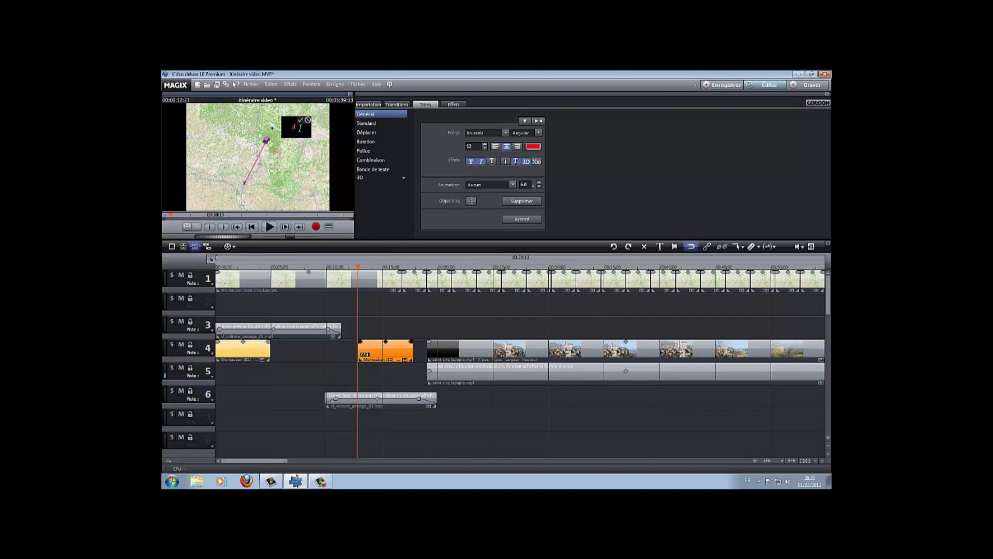
{"action": "type", "text": "t Cirq Lapopie"}
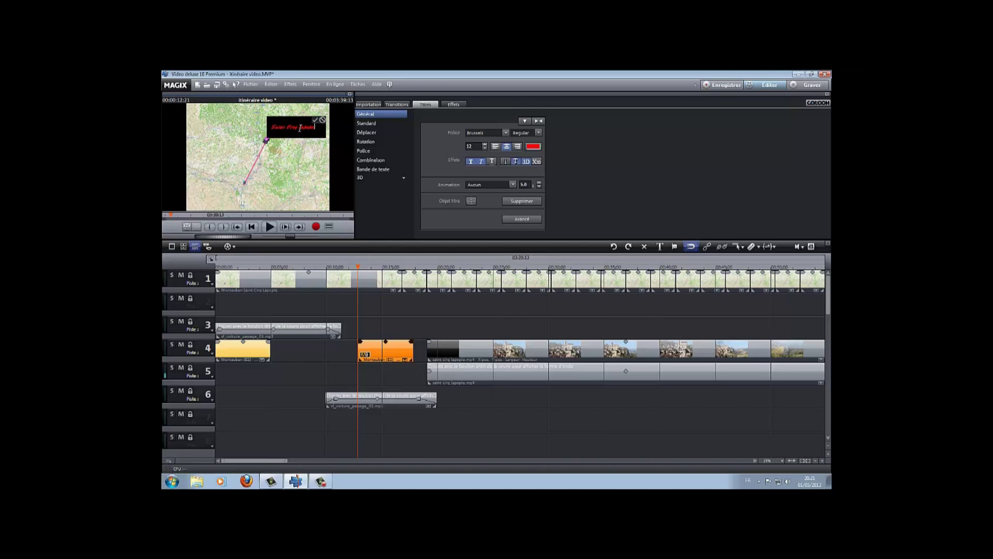
{"action": "type", "text": " (46)"}
{"action": "key", "text": "BackSpace"}
{"action": "type", "text": "Lot)"}
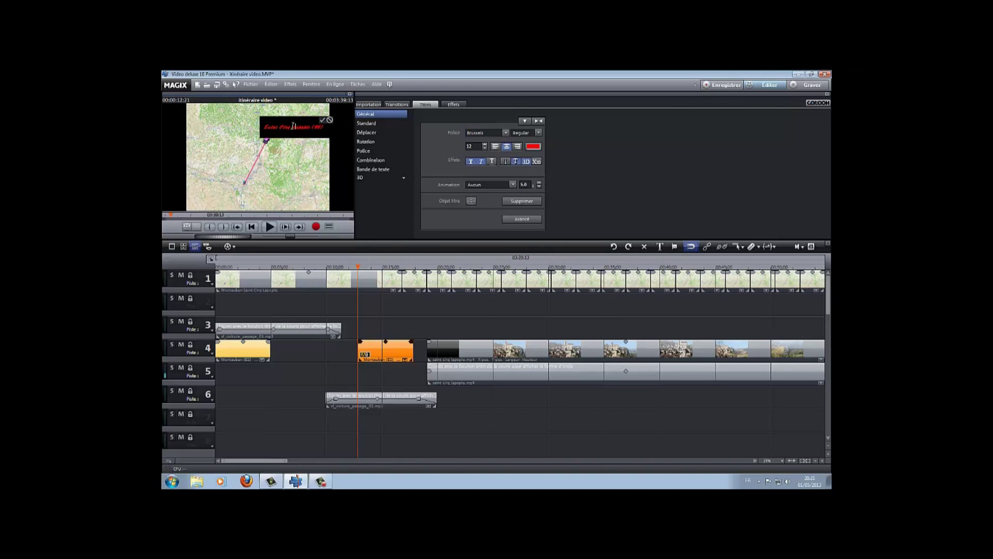
{"action": "left_click", "coordinate": [322, 120]}
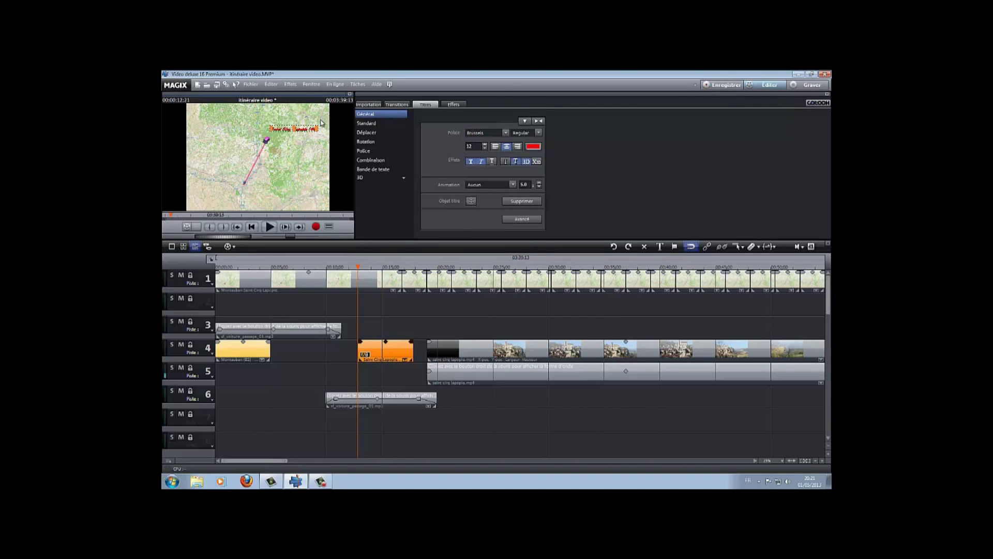
{"action": "left_click", "coordinate": [300, 132]}
{"action": "left_click_drag", "start_coordinate": [299, 132], "coordinate": [305, 129]}
Step: Add short fades in and out to both titles and a fade-in to the map clip, then play the sequence from the start
{"action": "left_click_drag", "start_coordinate": [361, 342], "coordinate": [406, 344]}
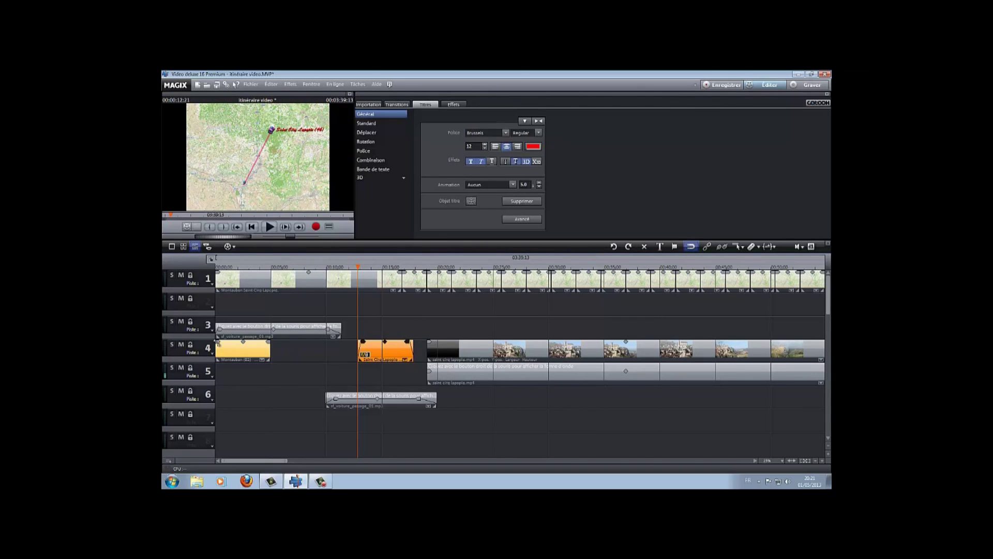
{"action": "left_click", "coordinate": [230, 344]}
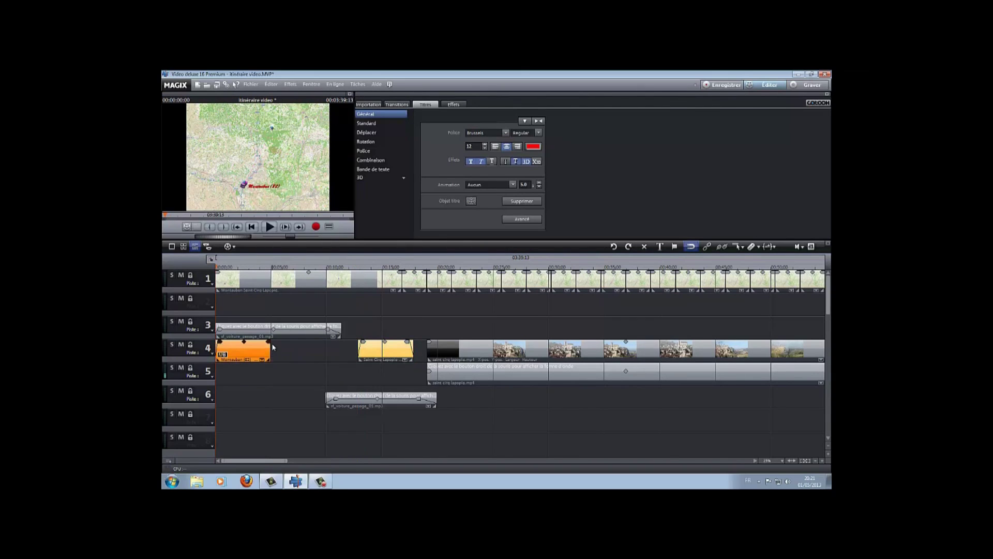
{"action": "left_click_drag", "start_coordinate": [267, 342], "coordinate": [264, 343]}
{"action": "left_click", "coordinate": [223, 275]}
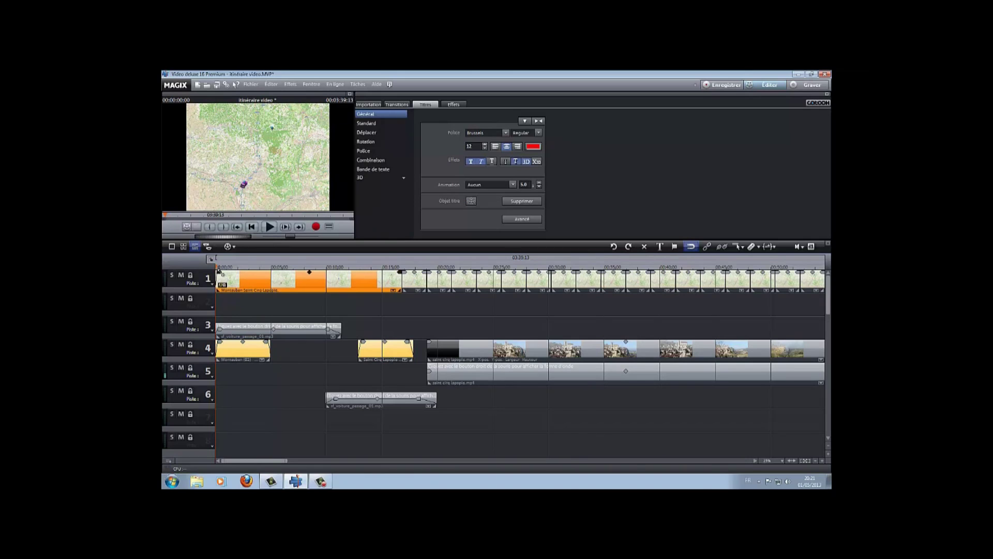
{"action": "left_click", "coordinate": [270, 227]}
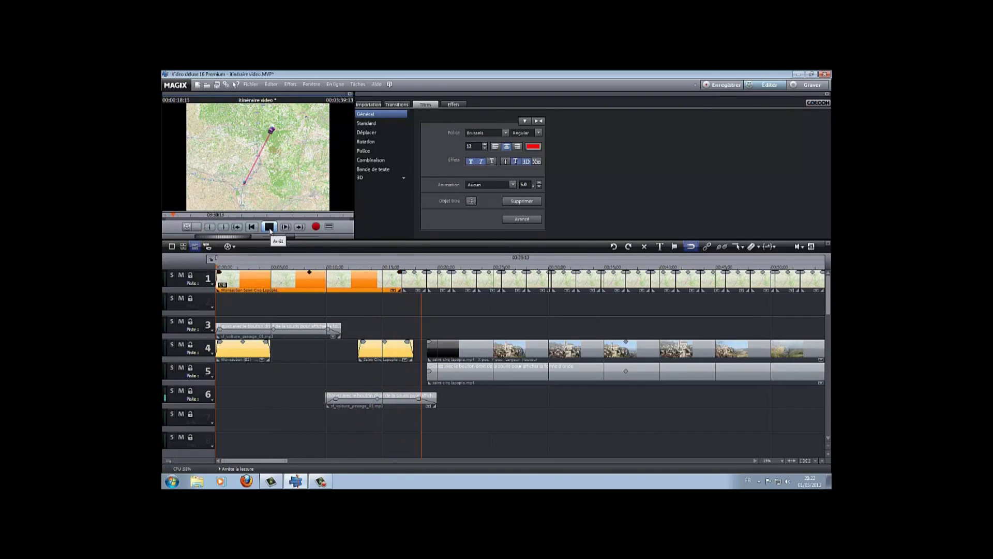
{"action": "left_click", "coordinate": [270, 227]}
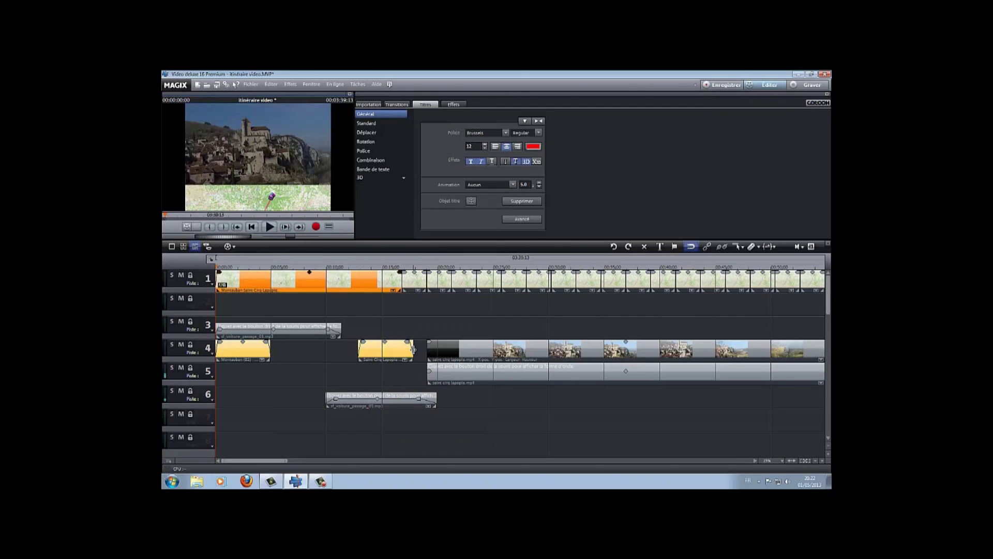
Step: Extend the Saint Cirq Lapopie title to the footage start, move the Montauban title to track 5 and lengthen it to the same point, and preview
{"action": "left_click", "coordinate": [414, 349]}
{"action": "left_click_drag", "start_coordinate": [420, 348], "coordinate": [426, 348]}
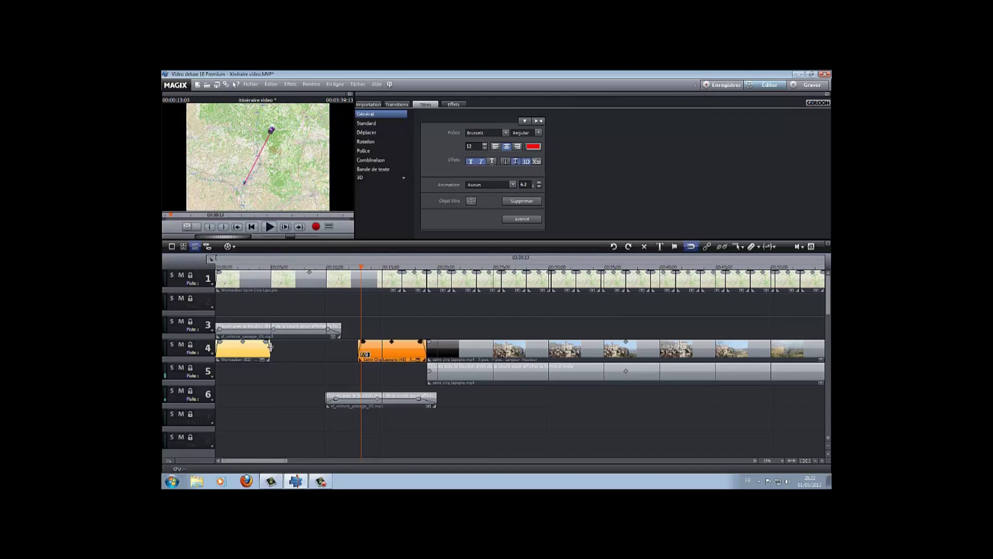
{"action": "left_click_drag", "start_coordinate": [259, 351], "coordinate": [425, 372]}
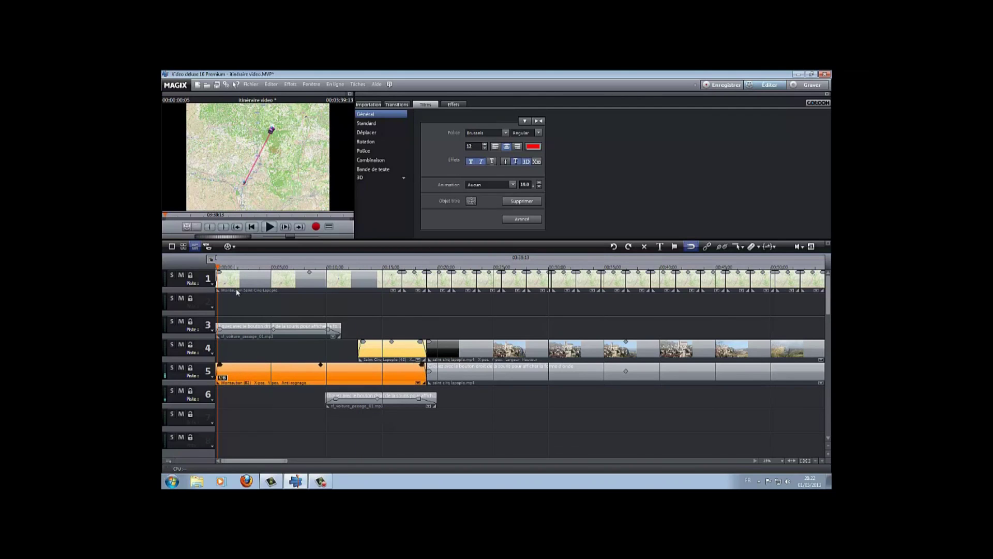
{"action": "left_click", "coordinate": [270, 228]}
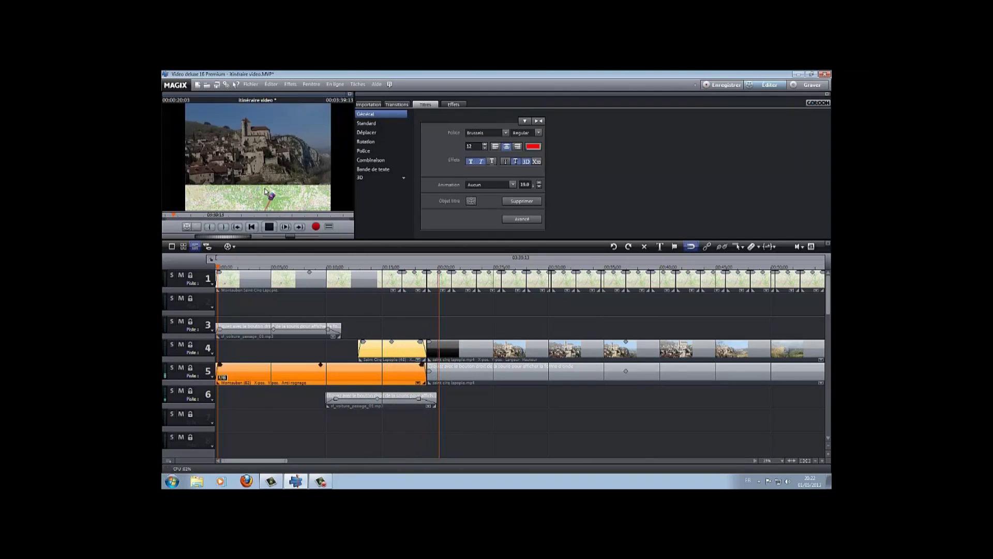
{"action": "left_click", "coordinate": [269, 226]}
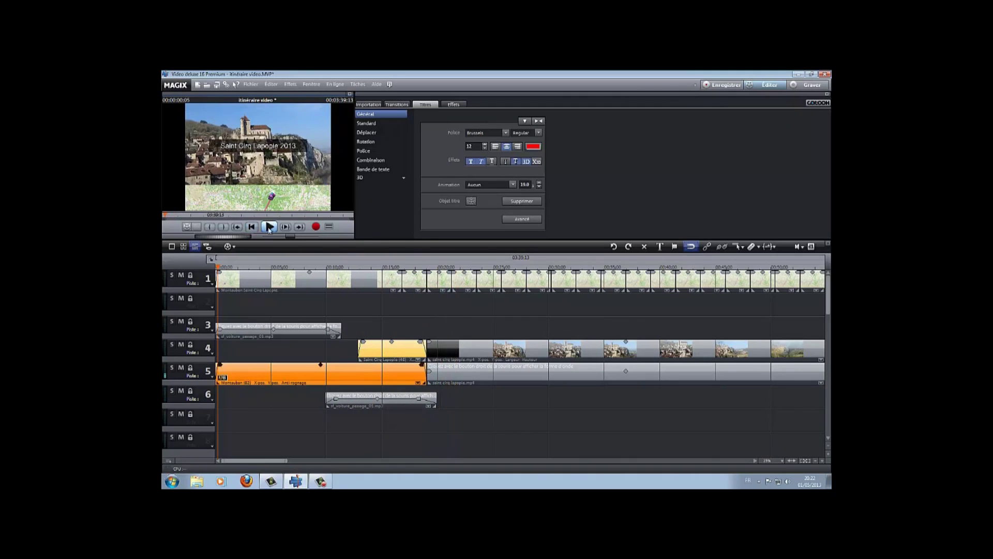
Step: Paste a copy of the Saint Cirq Lapopie title on track 2 and align its start with the beginning of the village footage
{"action": "left_click", "coordinate": [408, 352]}
{"action": "right_click", "coordinate": [408, 357]}
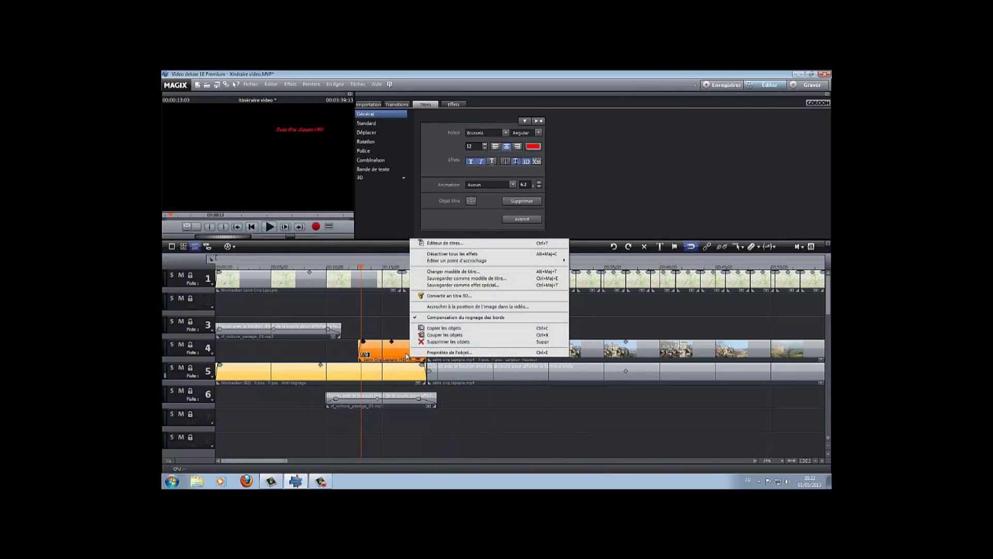
{"action": "left_click", "coordinate": [440, 328]}
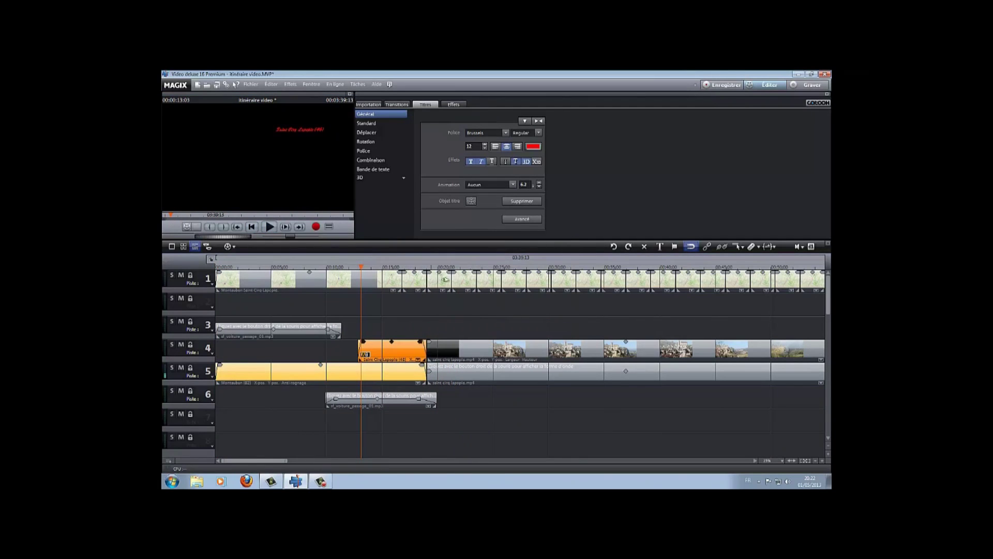
{"action": "left_click", "coordinate": [437, 268]}
{"action": "right_click", "coordinate": [451, 305]}
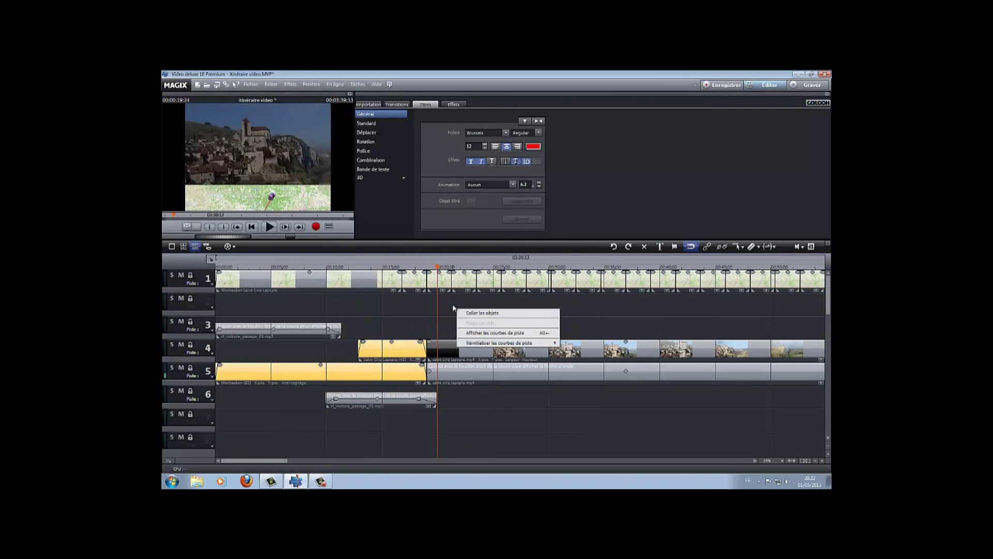
{"action": "left_click", "coordinate": [473, 313]}
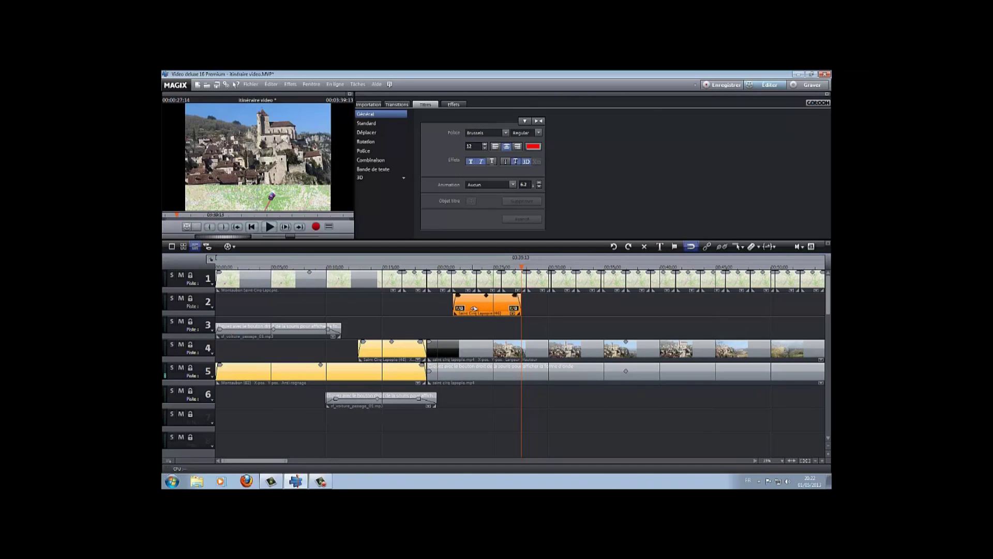
{"action": "left_click_drag", "start_coordinate": [474, 308], "coordinate": [448, 308]}
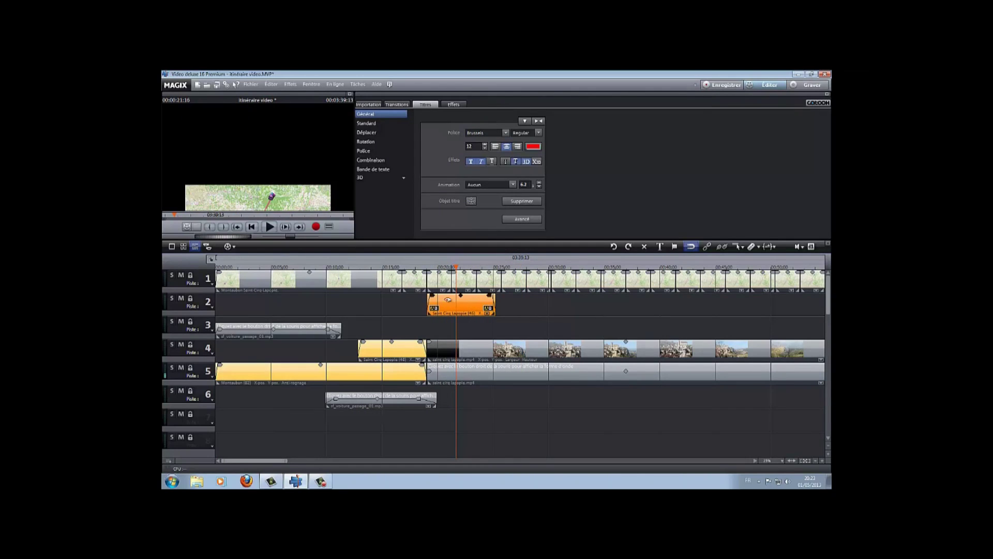
Step: Try to retype the second title as "Saint Cirq Lapopie (46)" over the village footage in the preview
{"action": "left_click", "coordinate": [312, 145]}
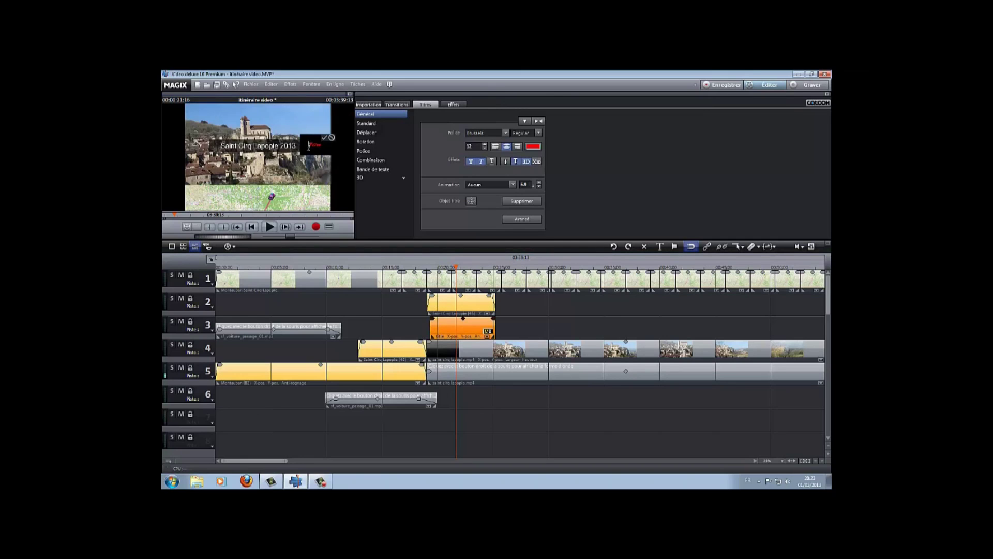
{"action": "left_click", "coordinate": [332, 138]}
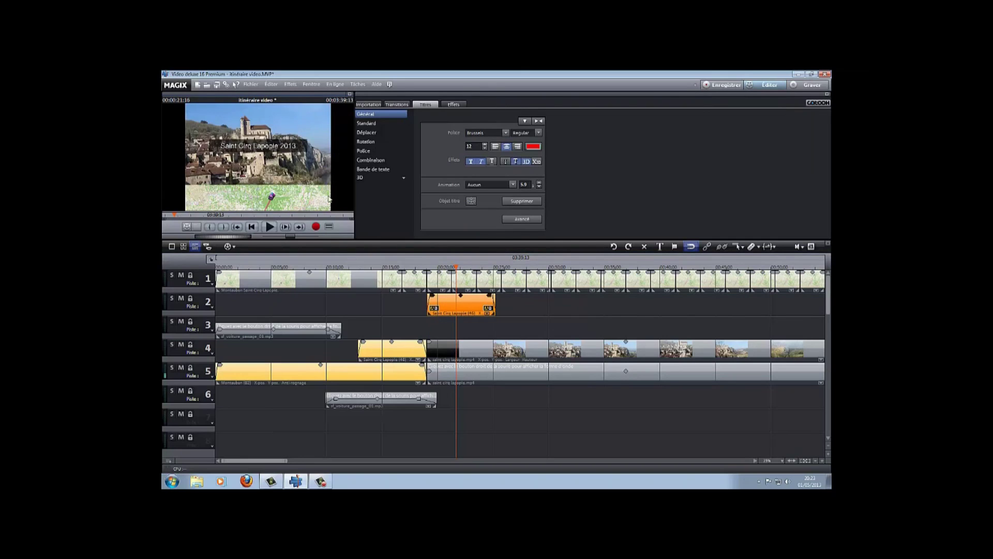
{"action": "left_click", "coordinate": [459, 312]}
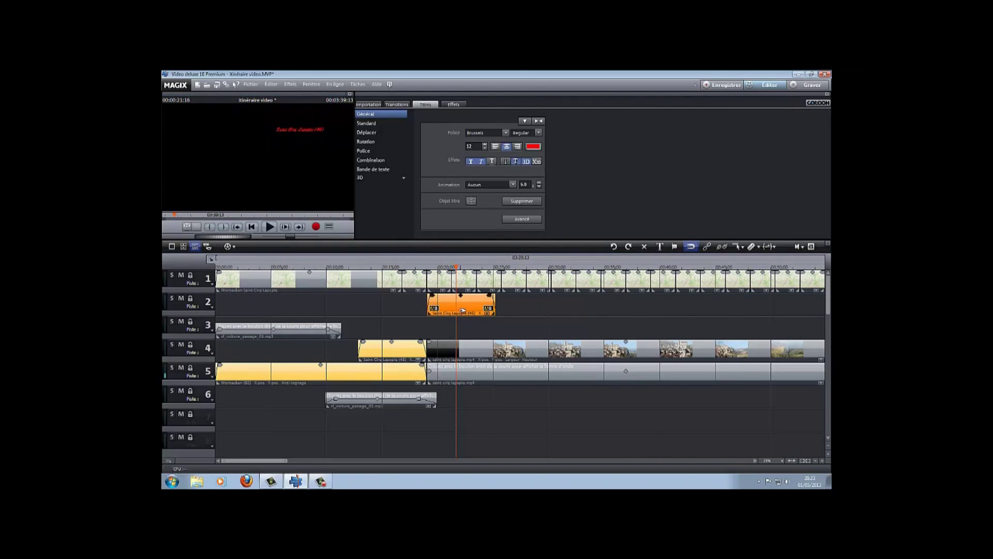
{"action": "left_click", "coordinate": [308, 131]}
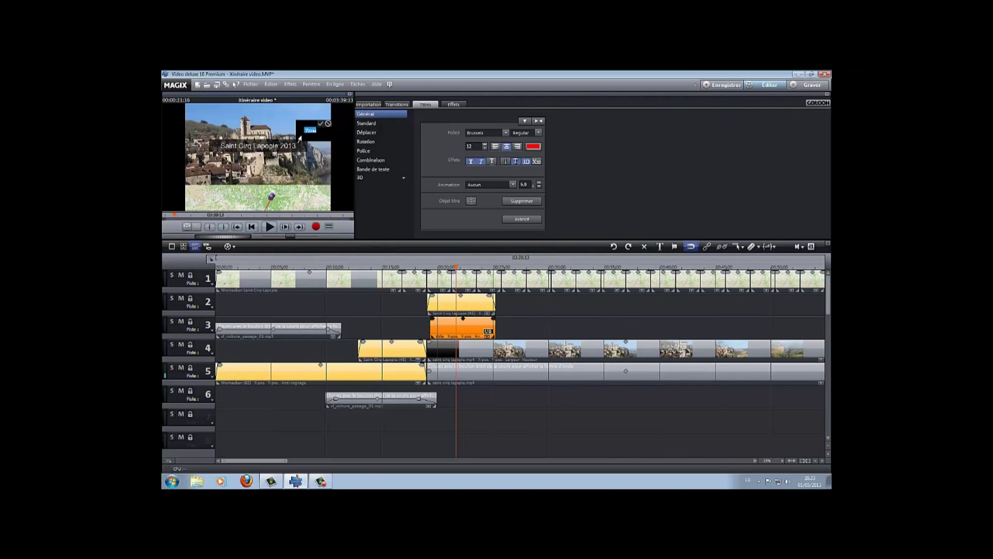
{"action": "key", "text": "BackSpace"}
{"action": "type", "text": "efffff"}
{"action": "key", "text": "BackSpace"}
{"action": "key", "text": "BackSpace"}
{"action": "key", "text": "BackSpace"}
{"action": "key", "text": "BackSpace"}
{"action": "key", "text": "BackSpace"}
{"action": "key", "text": "BackSpace"}
{"action": "type", "text": "Saint Cirq Lapopie"}
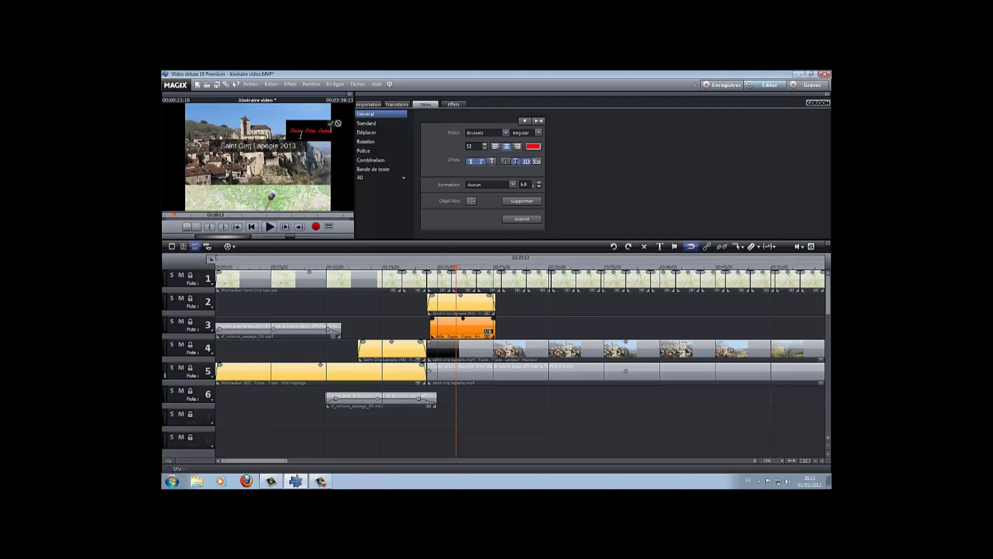
{"action": "type", "text": " 201"}
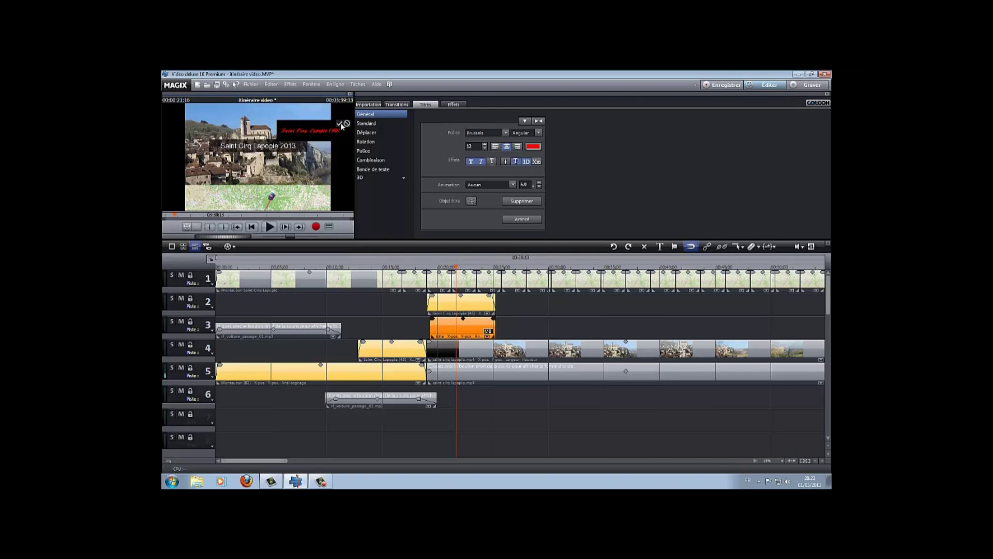
{"action": "left_click", "coordinate": [340, 123]}
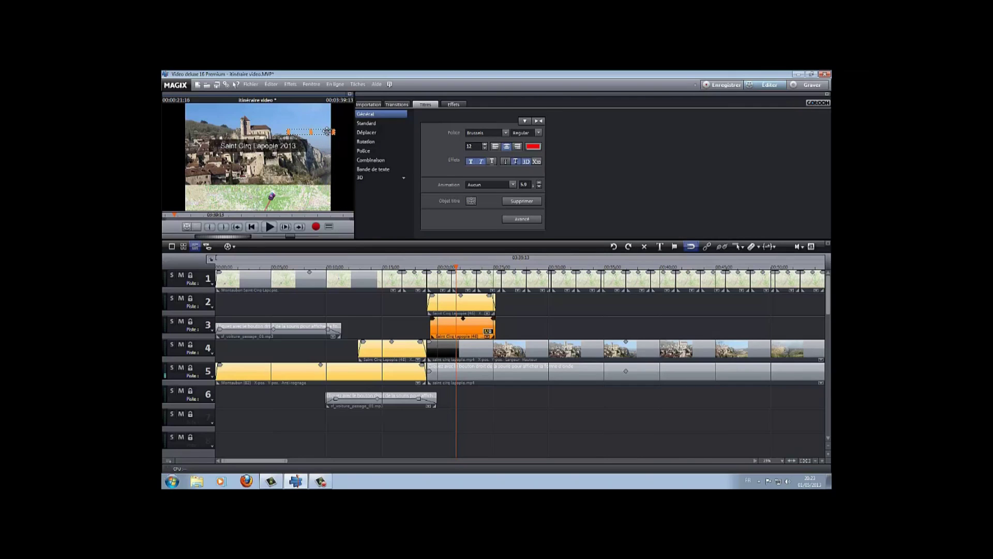
Step: Delete the two extra titles on tracks 3 and 7
{"action": "left_click", "coordinate": [323, 136]}
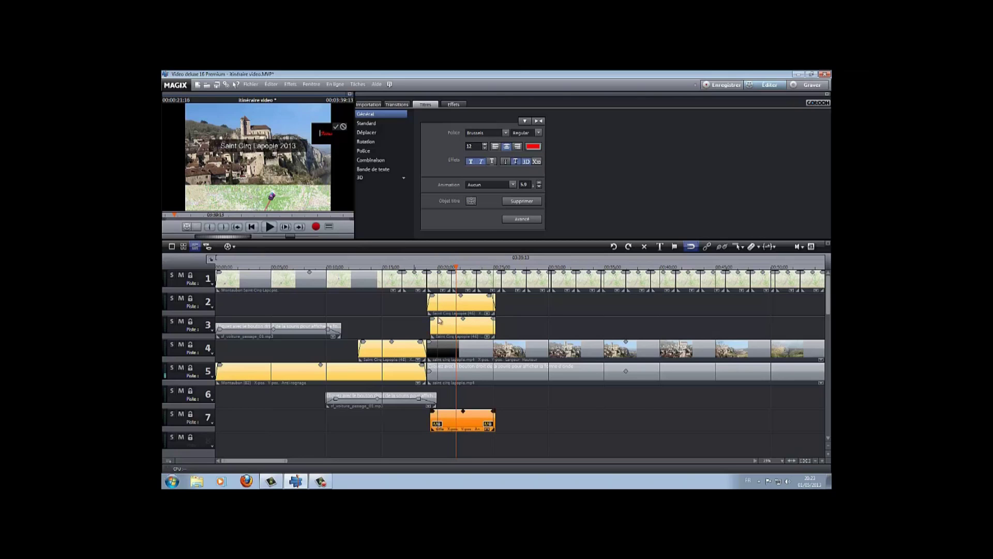
{"action": "left_click", "coordinate": [464, 328]}
{"action": "key", "text": "Delete"}
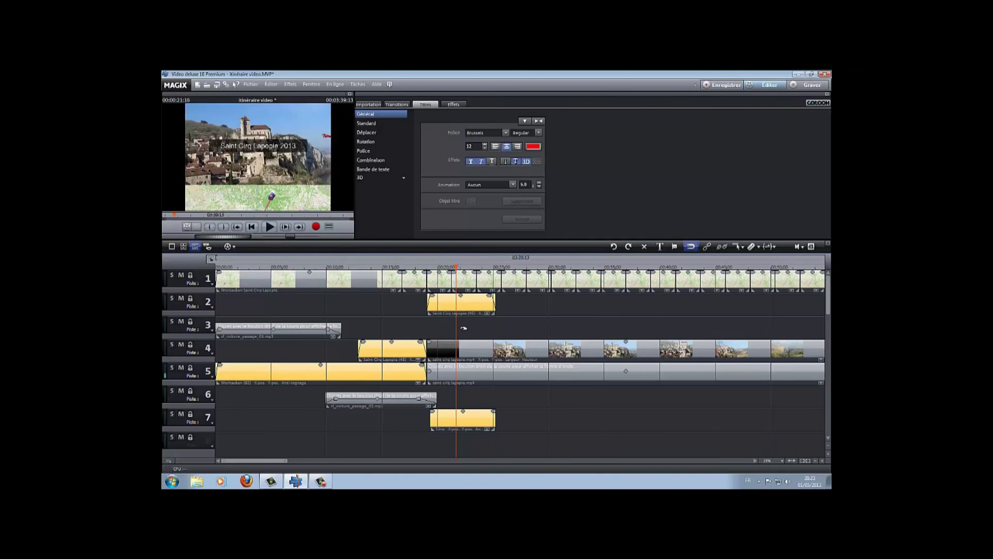
{"action": "left_click", "coordinate": [467, 420]}
{"action": "key", "text": "Delete"}
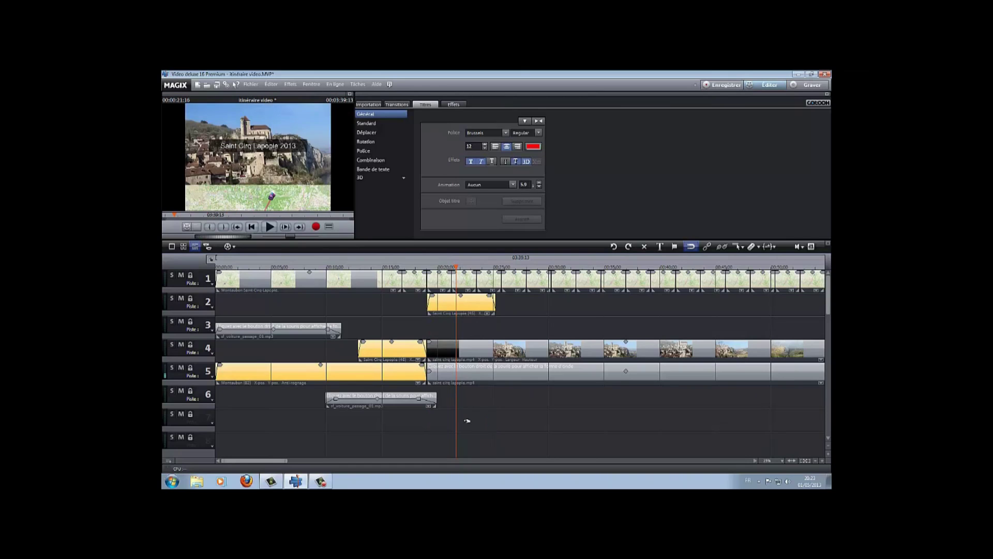
Step: With track 4 temporarily muted, move the track 2 title down beside the arrival pin on the visible map strip, and unmute the track
{"action": "left_click", "coordinate": [473, 302]}
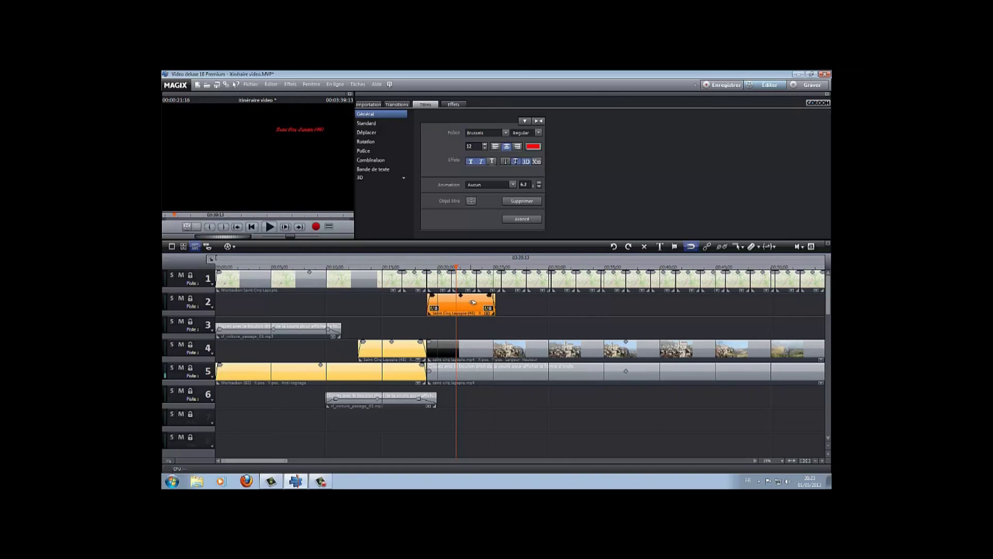
{"action": "left_click", "coordinate": [181, 345]}
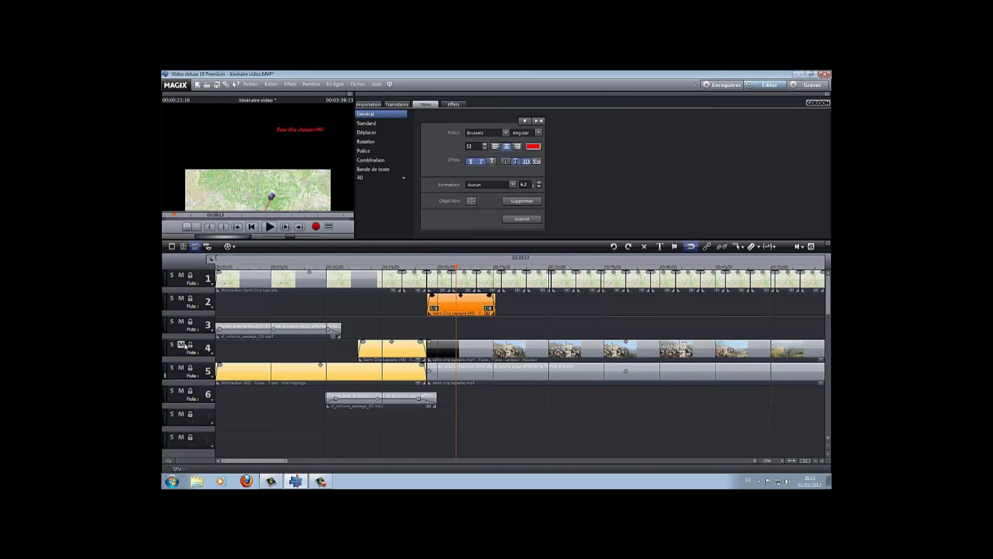
{"action": "left_click_drag", "start_coordinate": [306, 130], "coordinate": [308, 197]}
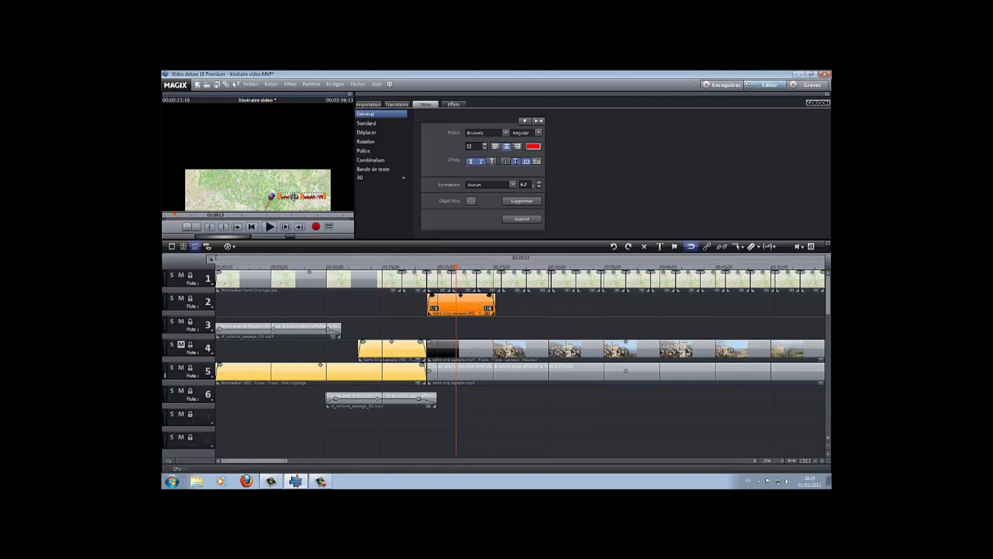
{"action": "left_click", "coordinate": [181, 345]}
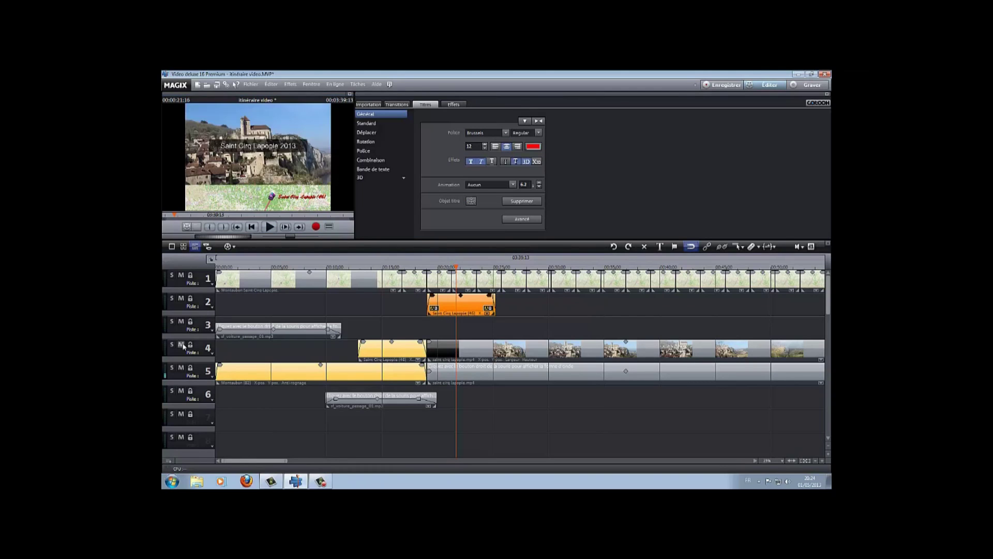
{"action": "left_click", "coordinate": [181, 344]}
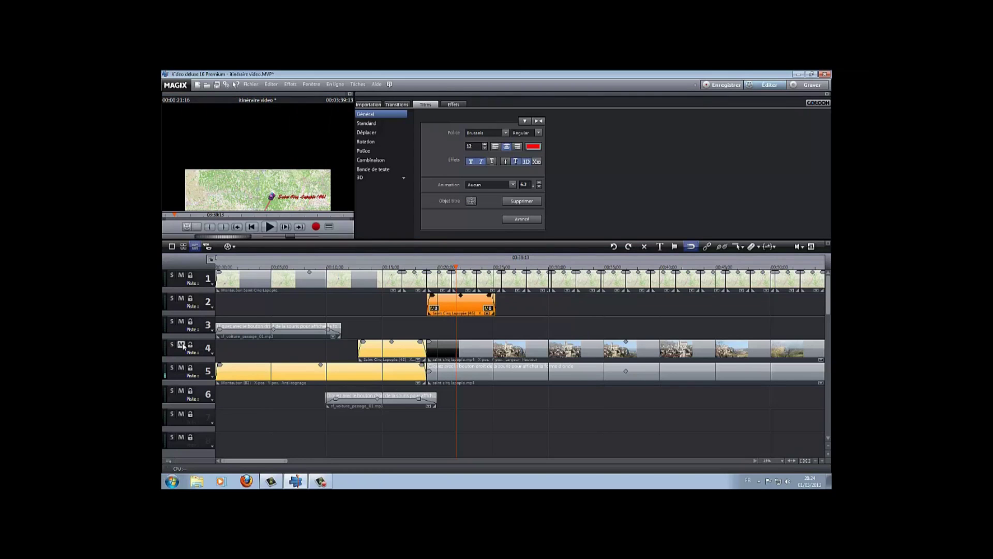
{"action": "left_click", "coordinate": [181, 345]}
{"action": "left_click", "coordinate": [182, 344]}
{"action": "left_click", "coordinate": [181, 344]}
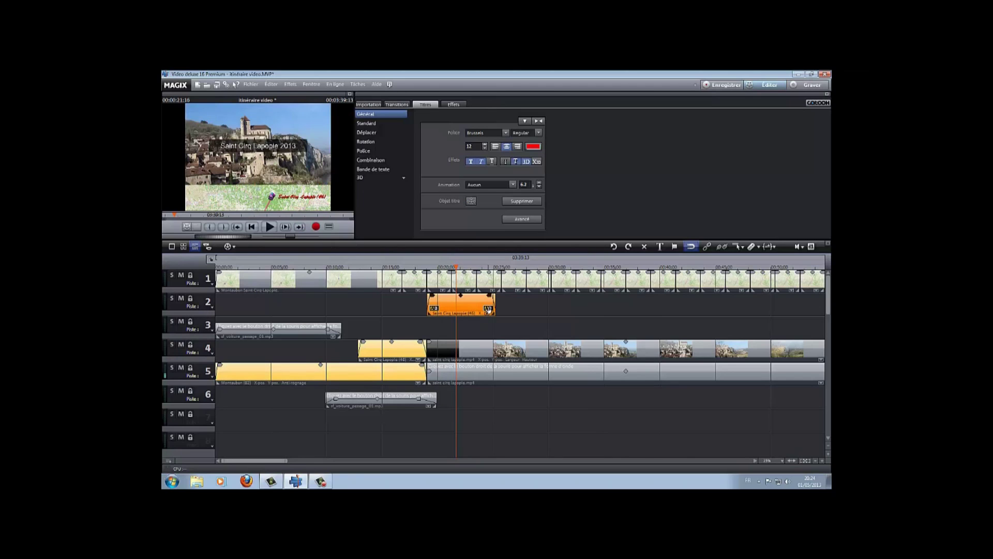
Step: Extend the Saint Cirq Lapopie title on track 2 to the end of the village footage
{"action": "left_click_drag", "start_coordinate": [495, 303], "coordinate": [803, 308]}
{"action": "left_click", "coordinate": [816, 460]}
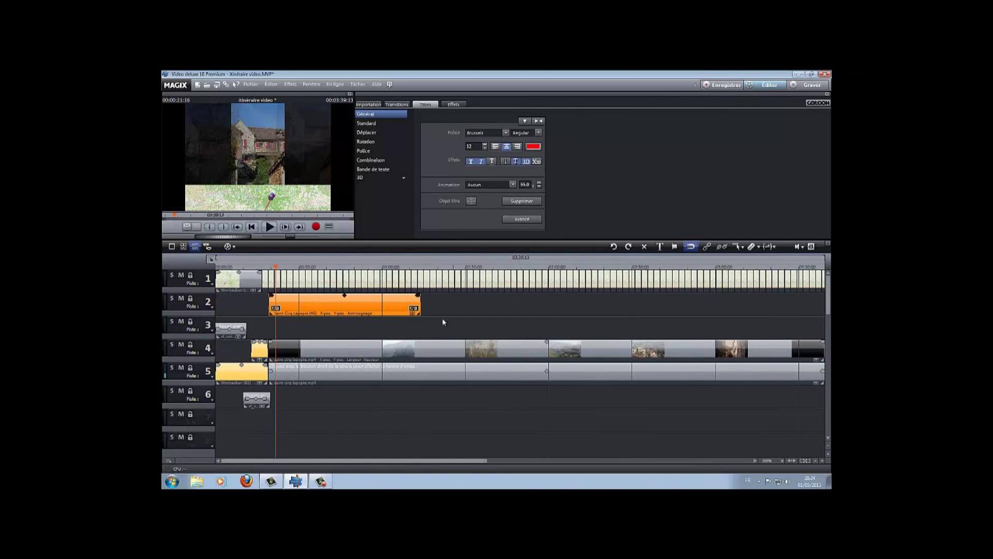
{"action": "left_click", "coordinate": [815, 460]}
{"action": "left_click_drag", "start_coordinate": [318, 308], "coordinate": [520, 301]}
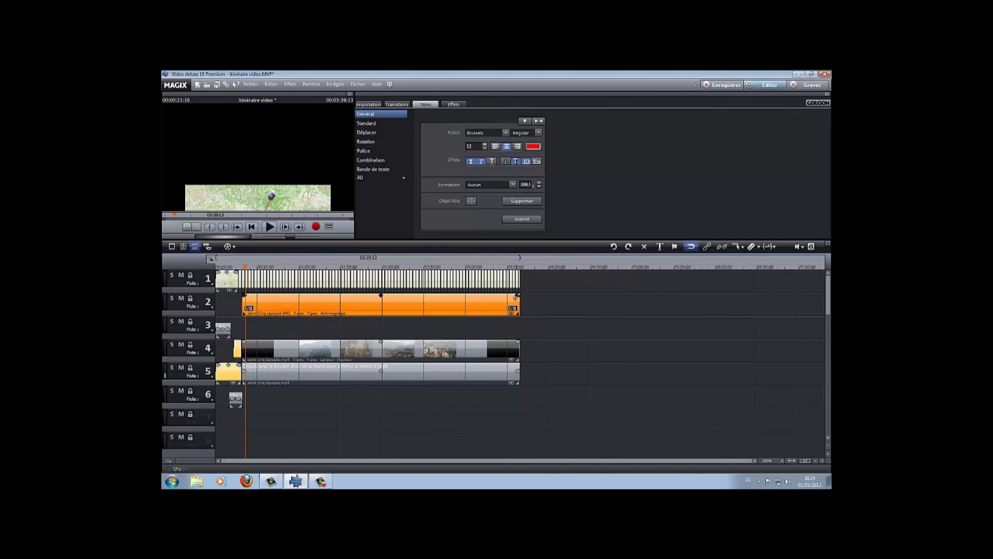
Step: Add short fade-outs to the last map clip and to the village footage at the end of the sequence
{"action": "left_click", "coordinate": [506, 266]}
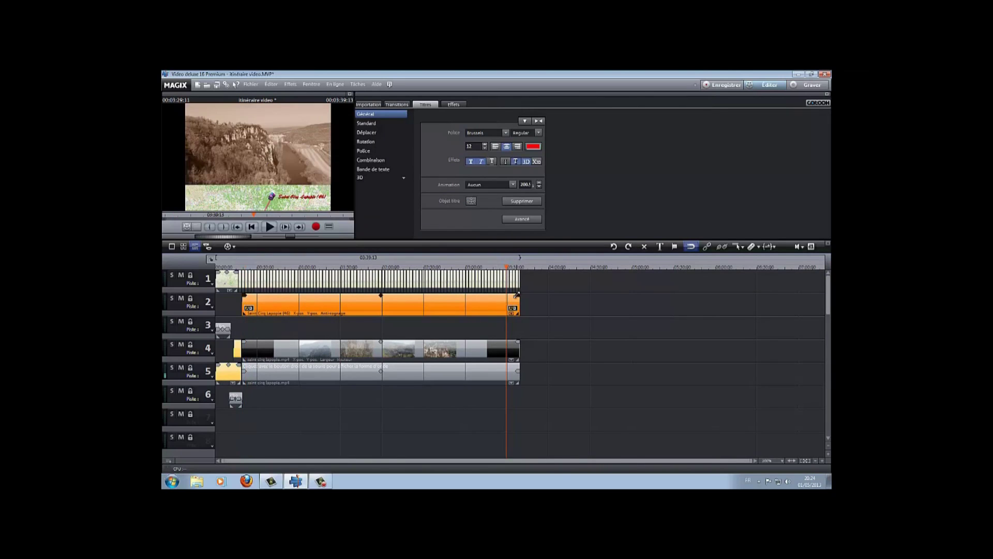
{"action": "scroll", "coordinate": [745, 294], "scroll_direction": "up", "scroll_amount": 5}
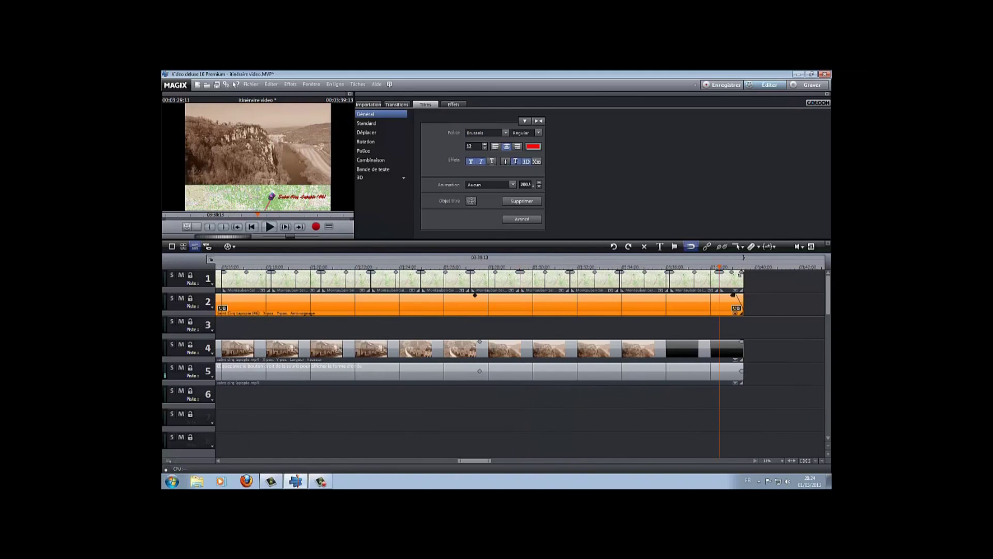
{"action": "left_click", "coordinate": [732, 273]}
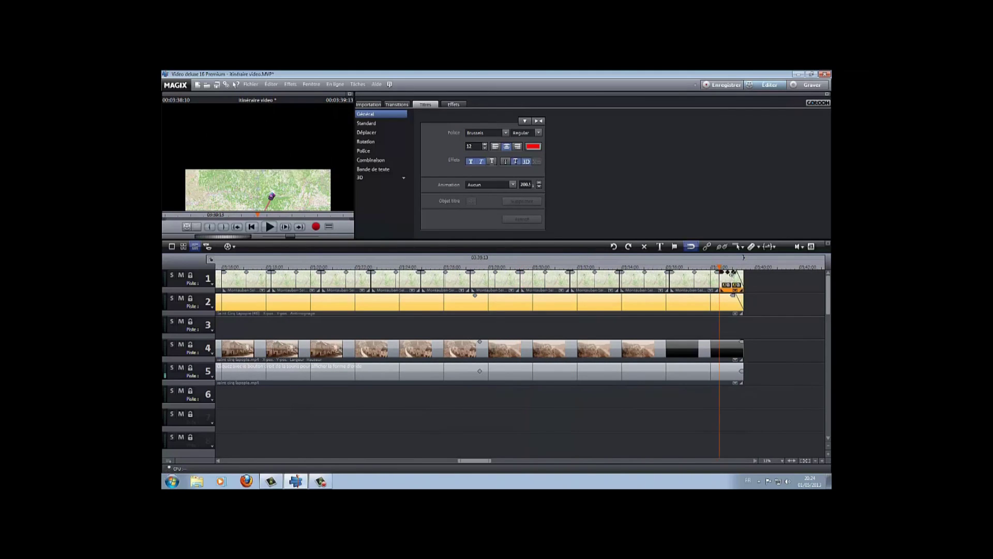
{"action": "left_click", "coordinate": [739, 347]}
{"action": "left_click_drag", "start_coordinate": [737, 341], "coordinate": [733, 342]}
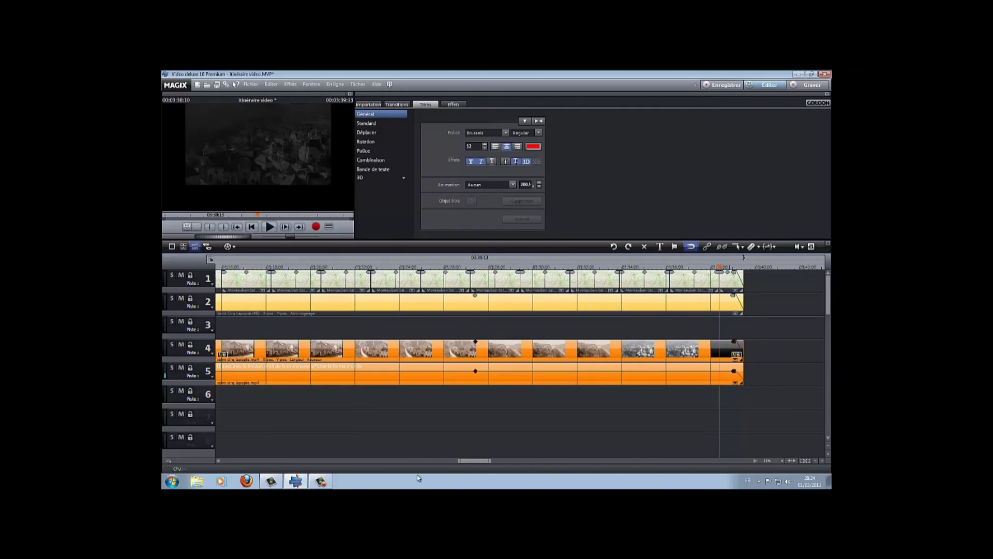
Step: Return to the beginning of the sequence and play it to review the whole montage
{"action": "left_click_drag", "start_coordinate": [479, 460], "coordinate": [218, 469]}
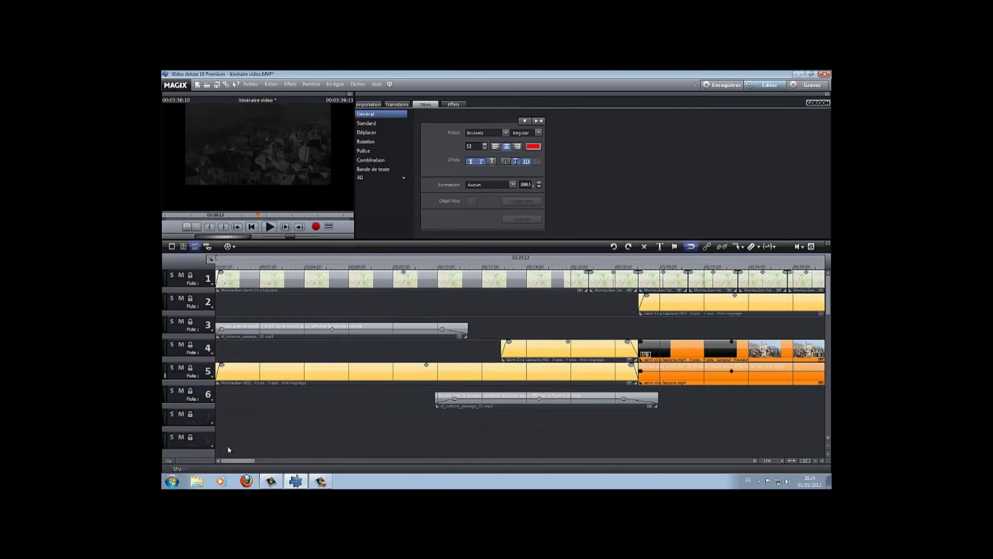
{"action": "left_click", "coordinate": [217, 268]}
{"action": "left_click", "coordinate": [269, 228]}
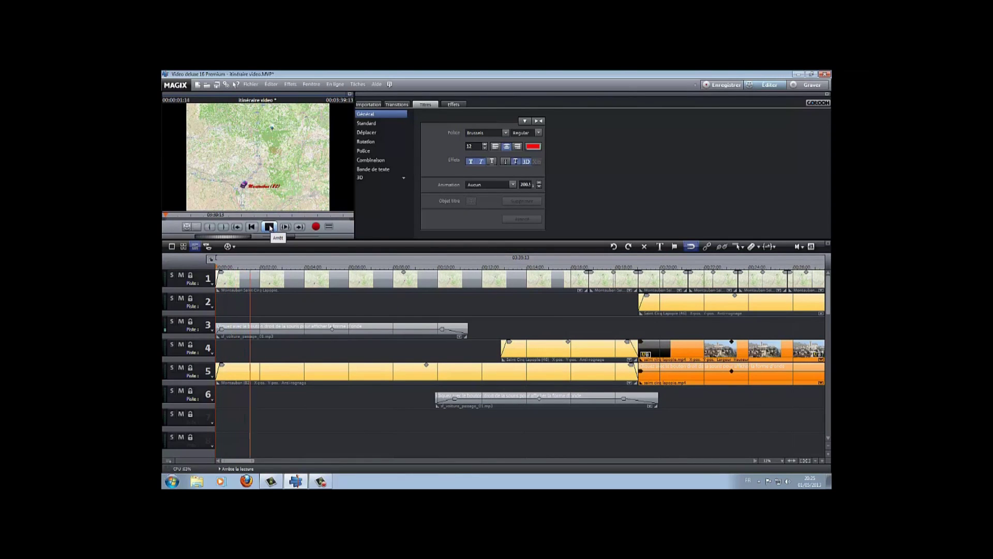